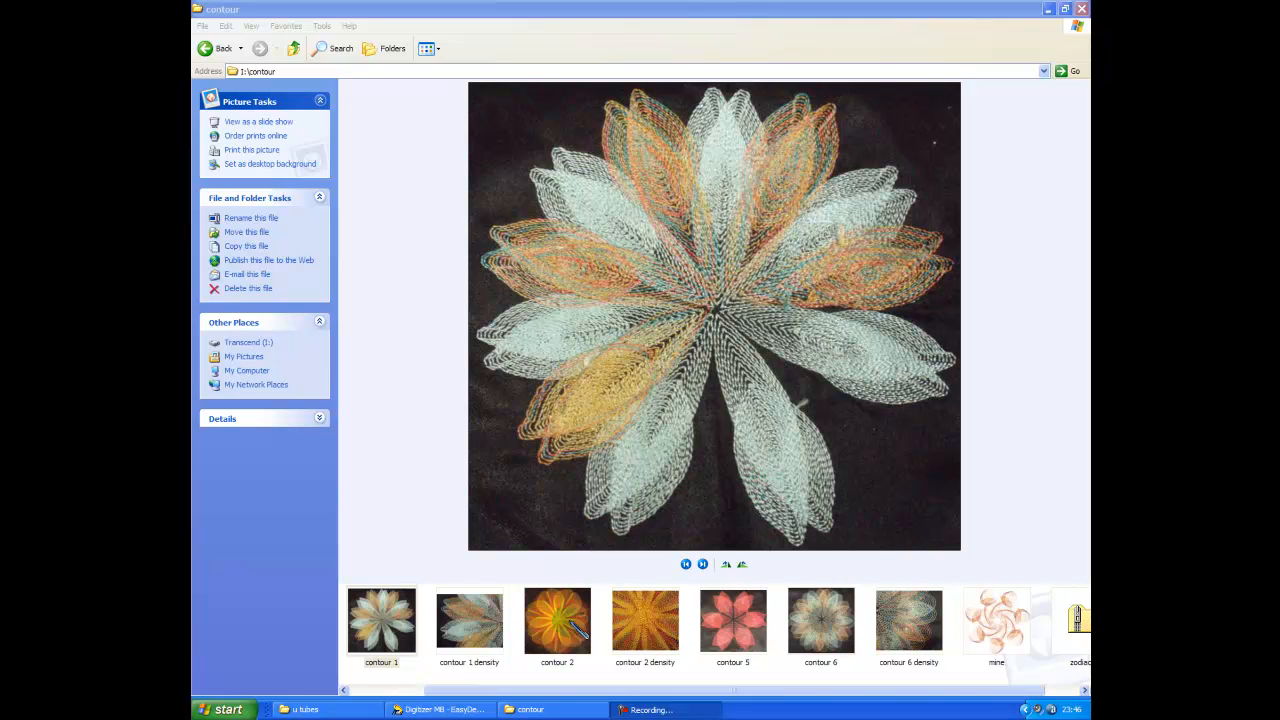
# - Examine the embroidered flower photos contour 1, 2, 5 and 6, and the density close-ups for contour 1, 2 and 6
pyautogui.click(568, 620)
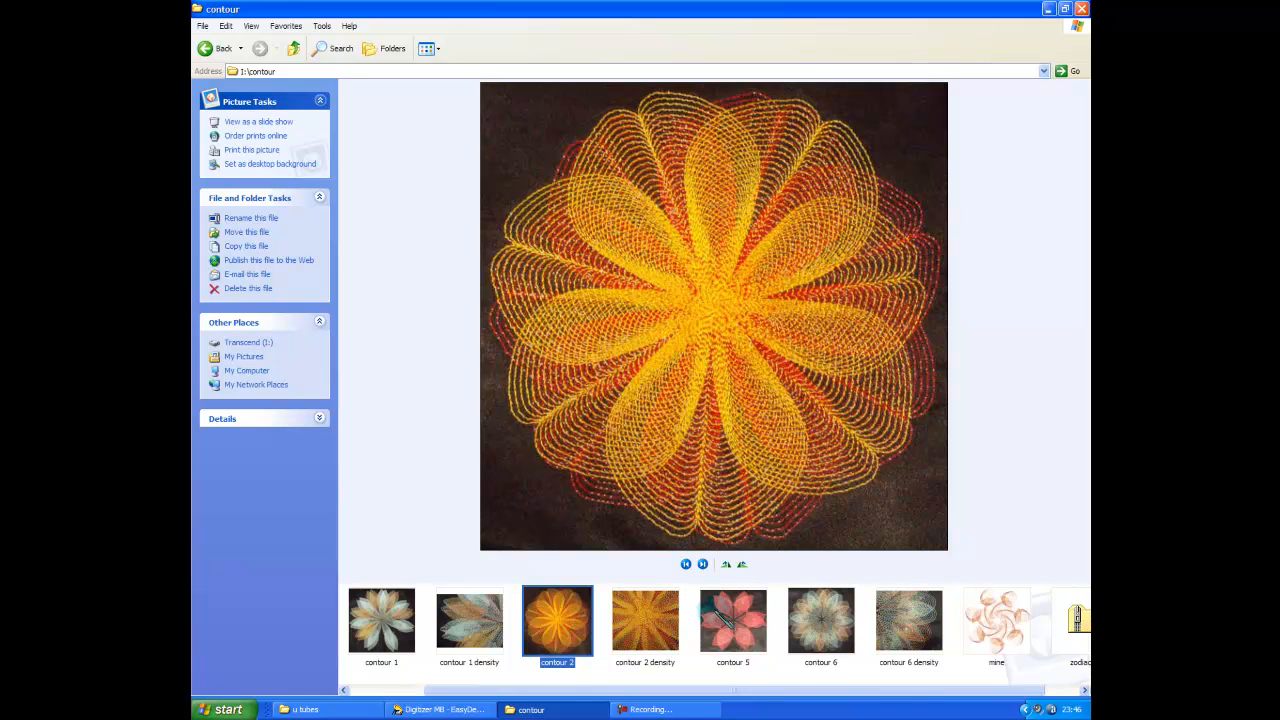
pyautogui.click(742, 628)
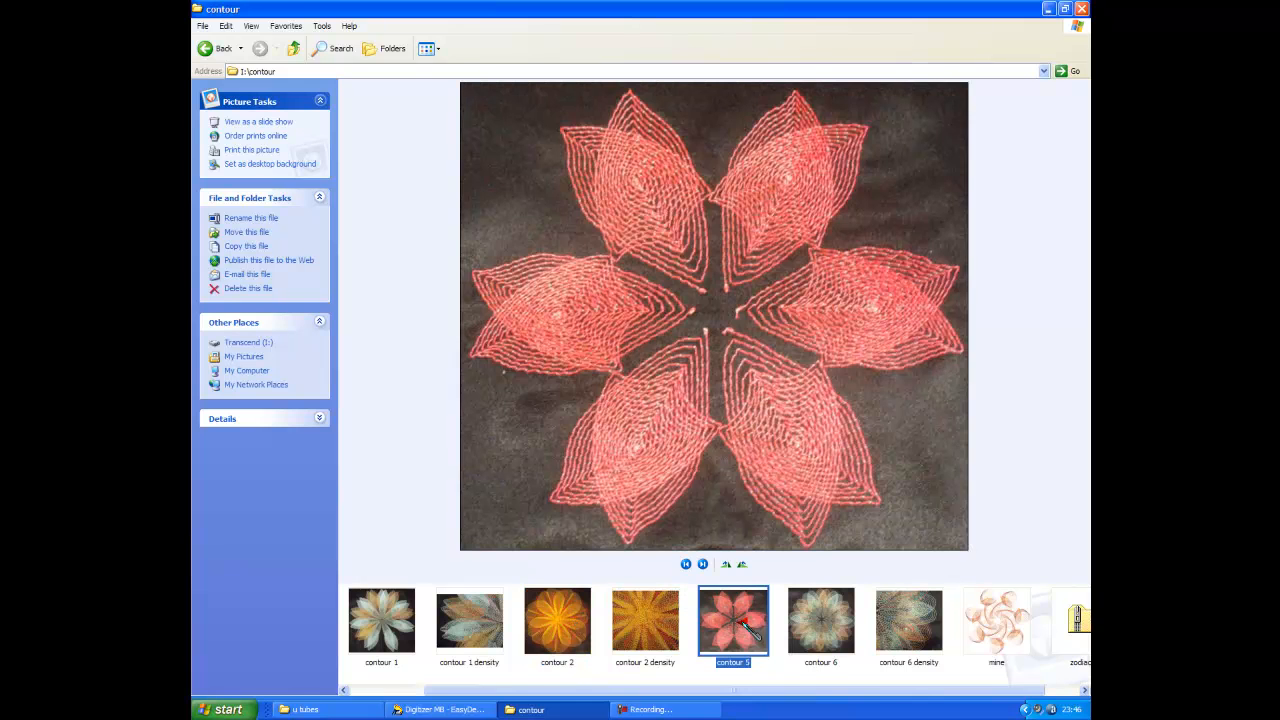
pyautogui.click(840, 628)
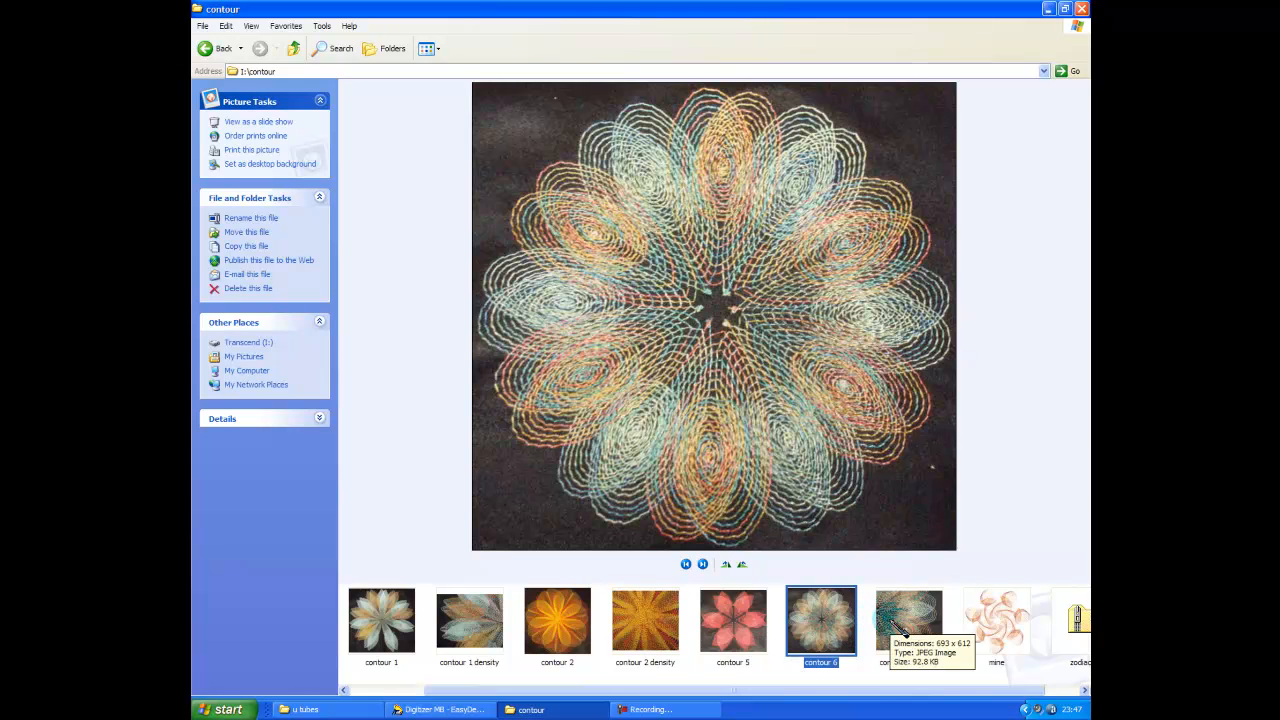
pyautogui.click(390, 636)
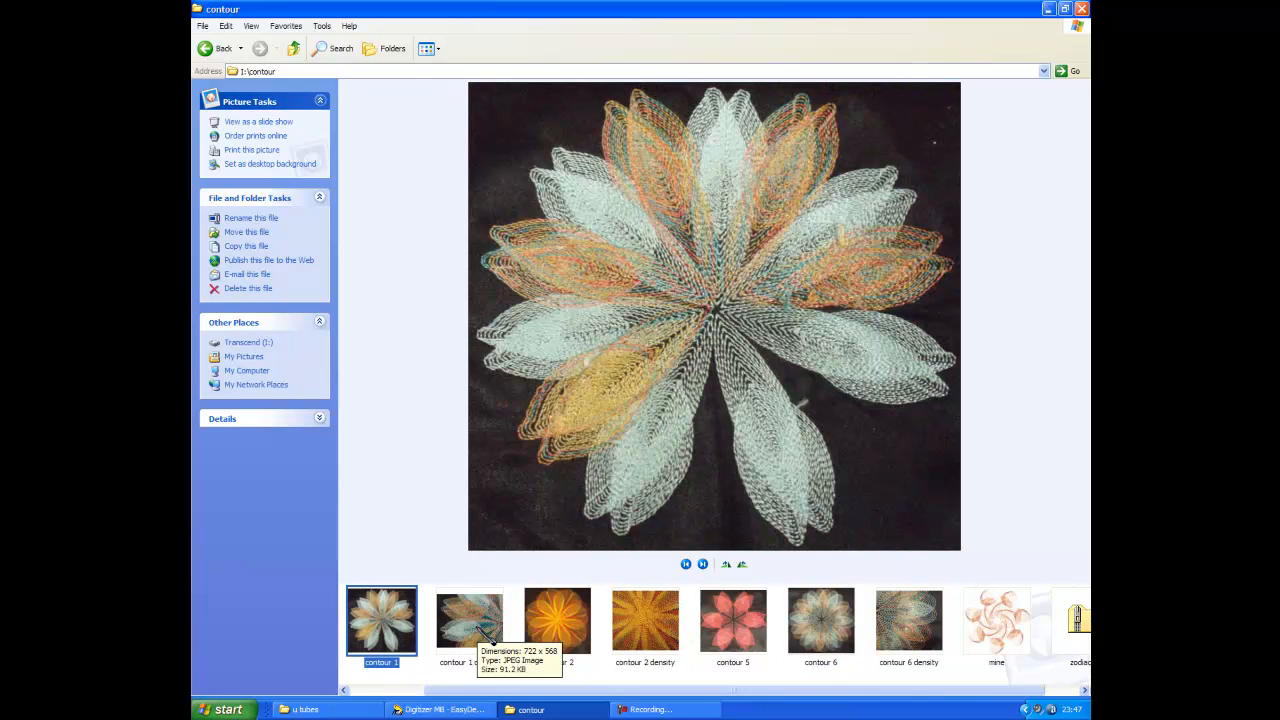
pyautogui.click(490, 638)
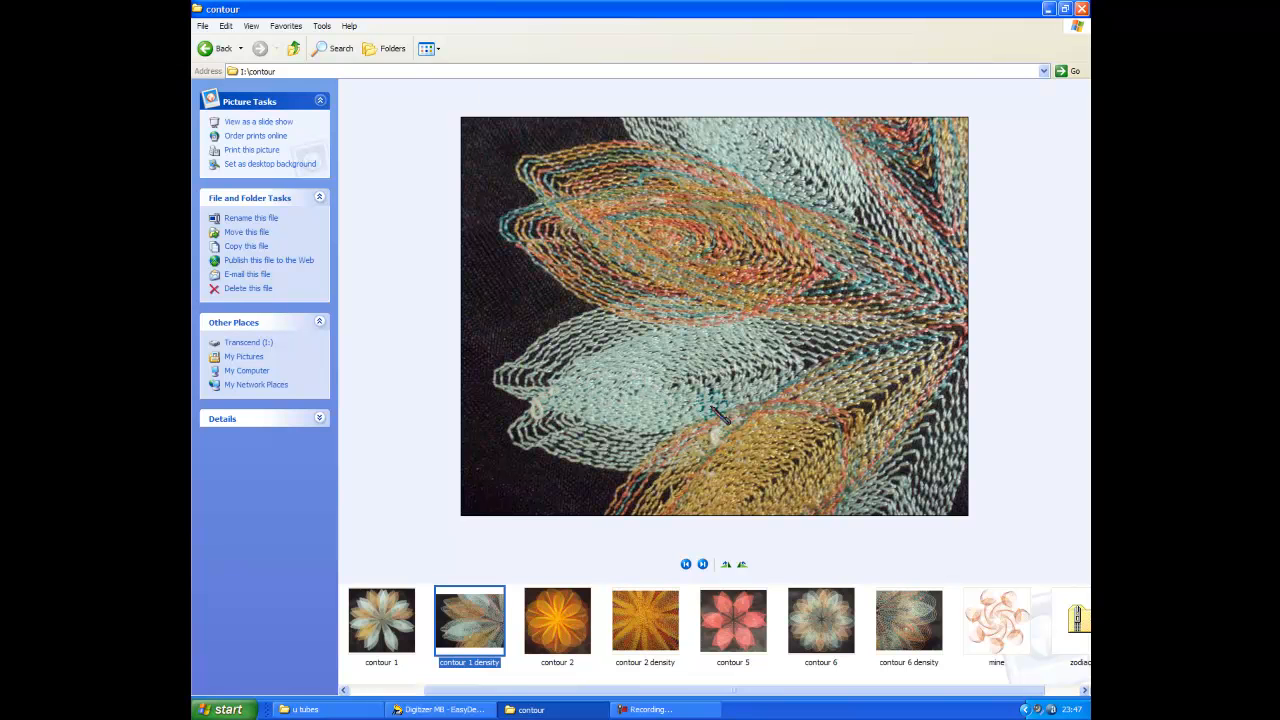
pyautogui.click(561, 623)
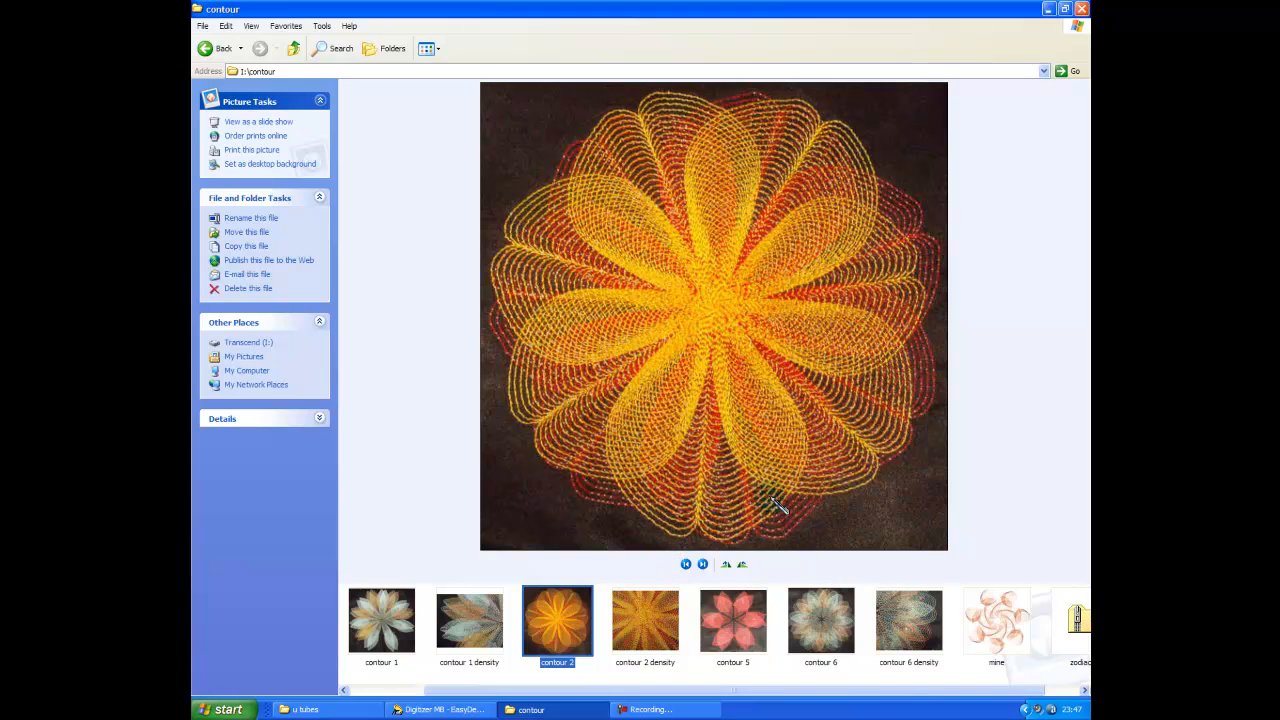
pyautogui.click(650, 622)
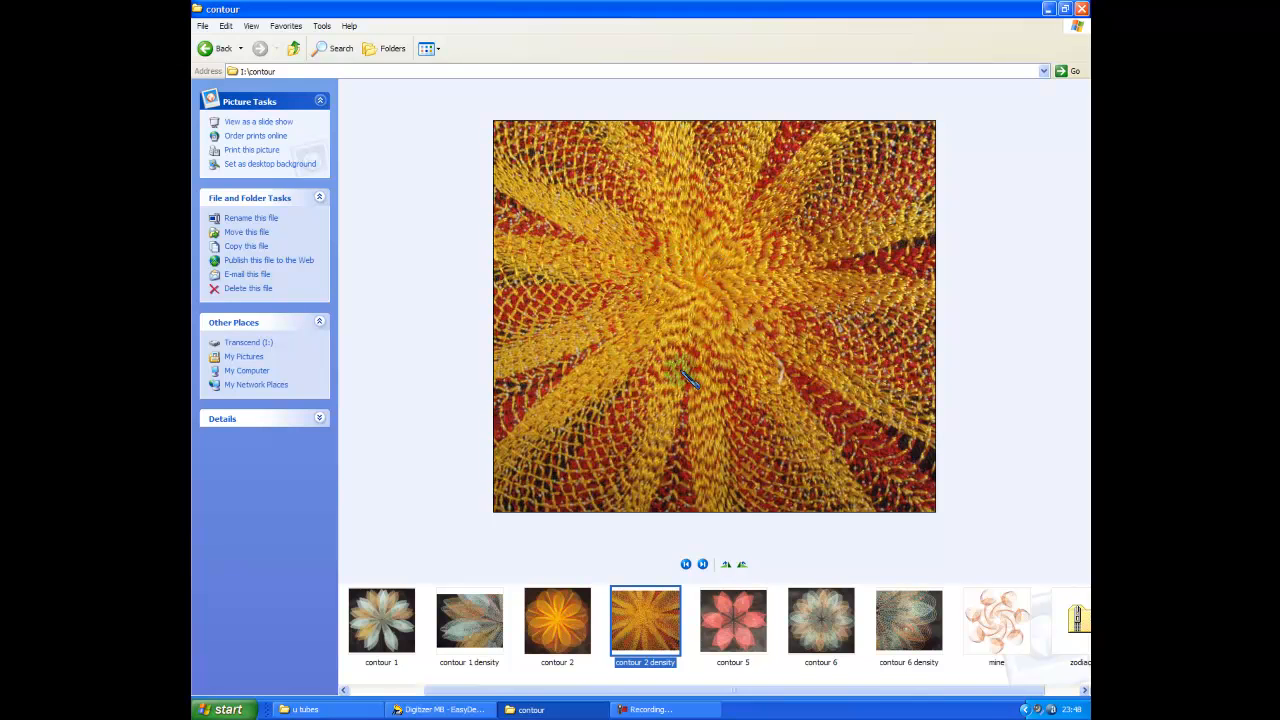
pyautogui.click(737, 616)
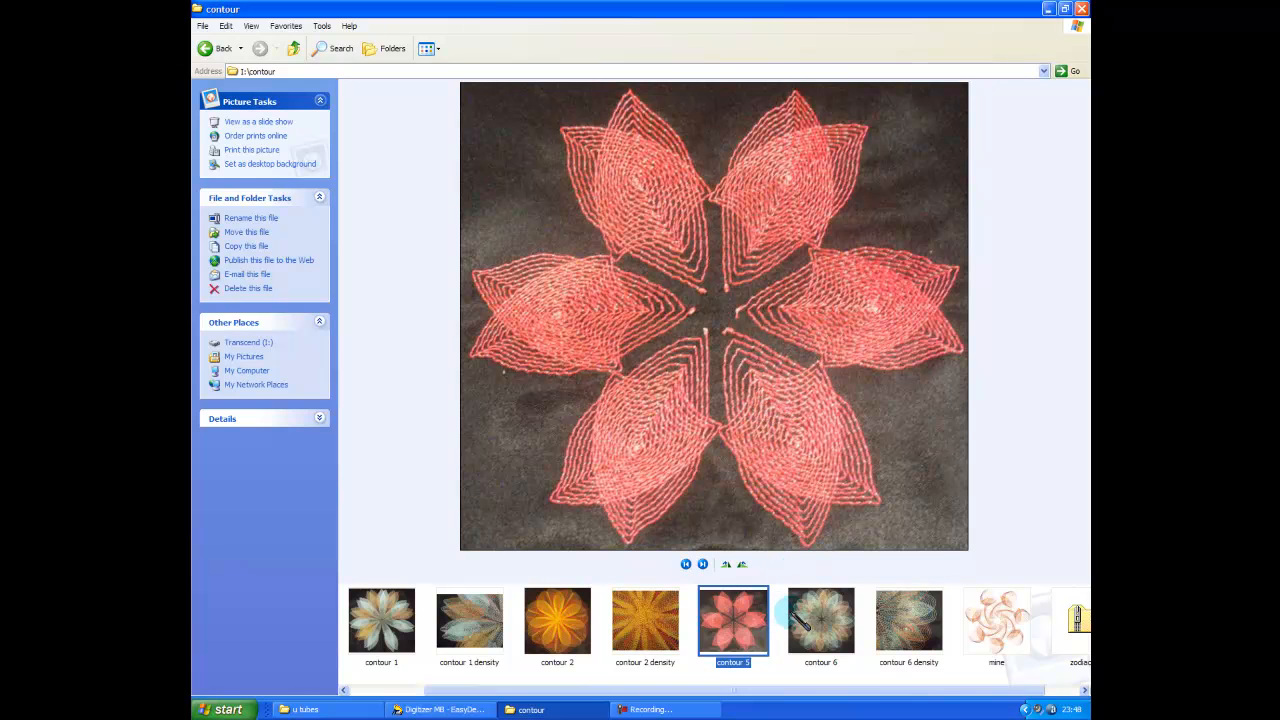
pyautogui.click(820, 622)
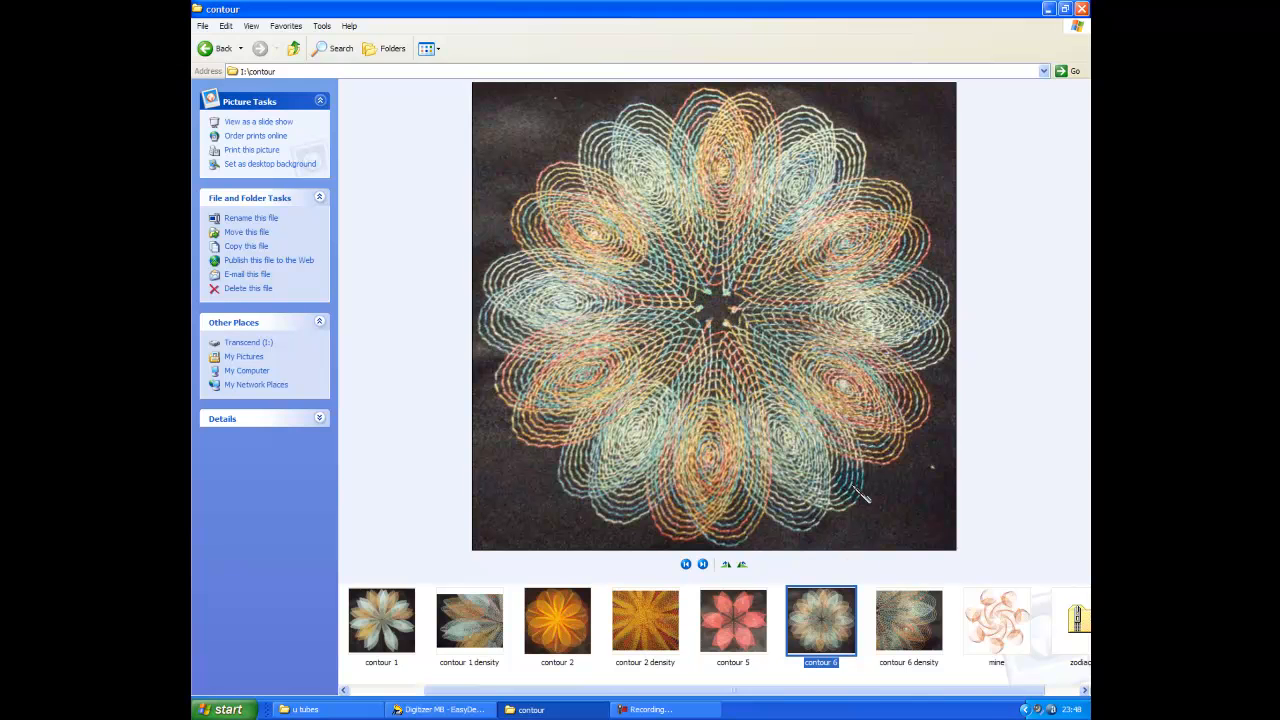
pyautogui.click(905, 615)
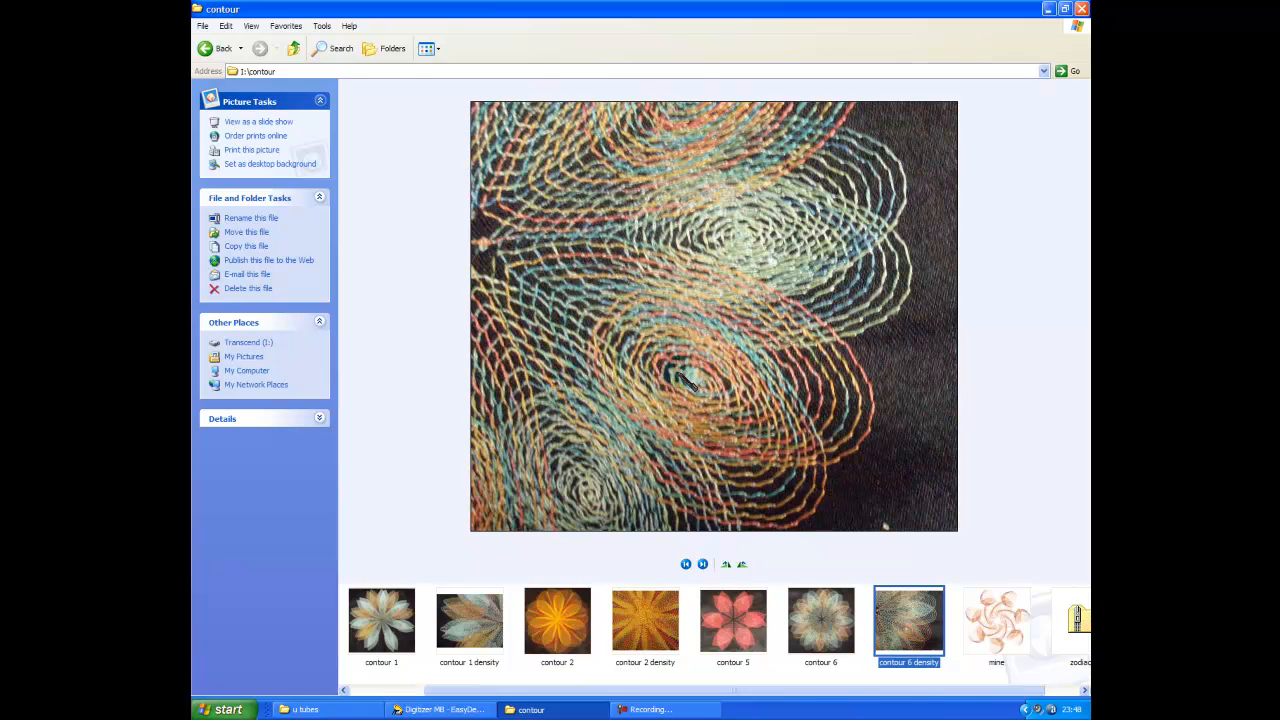
pyautogui.click(472, 633)
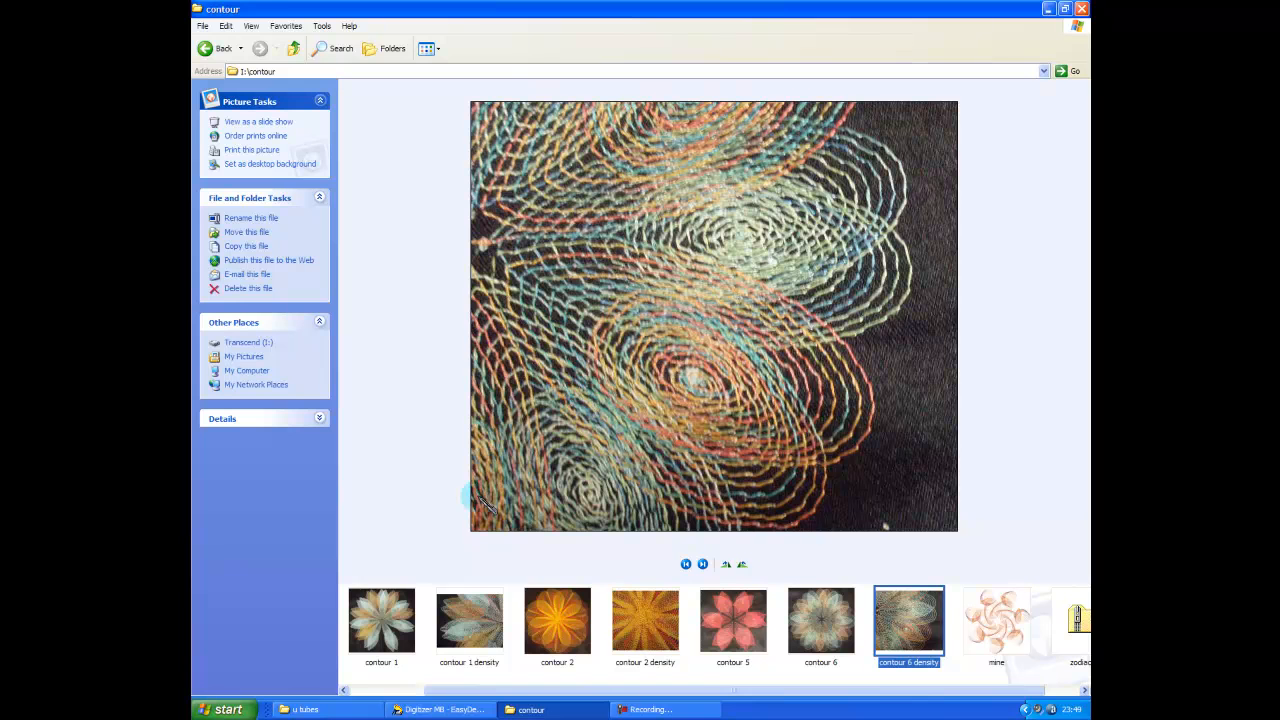
# - Close the contour picture folder and switch to the Digitizer MB embroidery design
pyautogui.click(455, 709)
pyautogui.rightClick(530, 710)
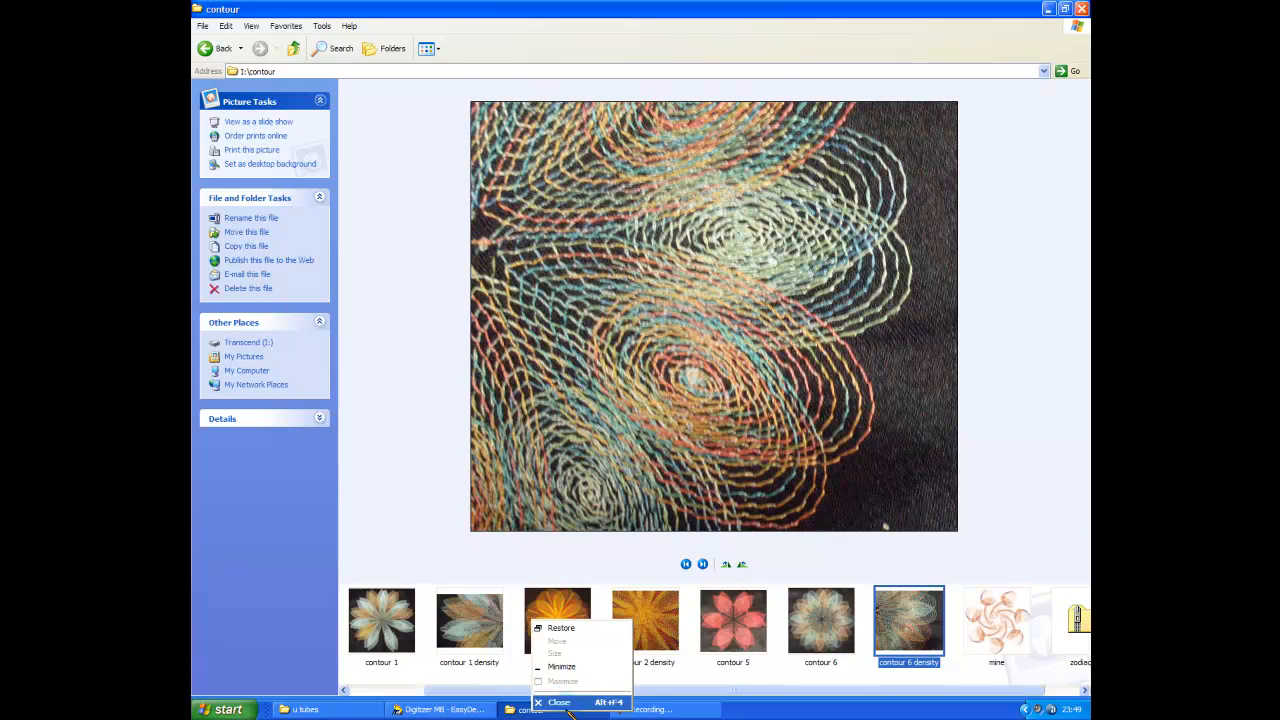
pyautogui.click(560, 703)
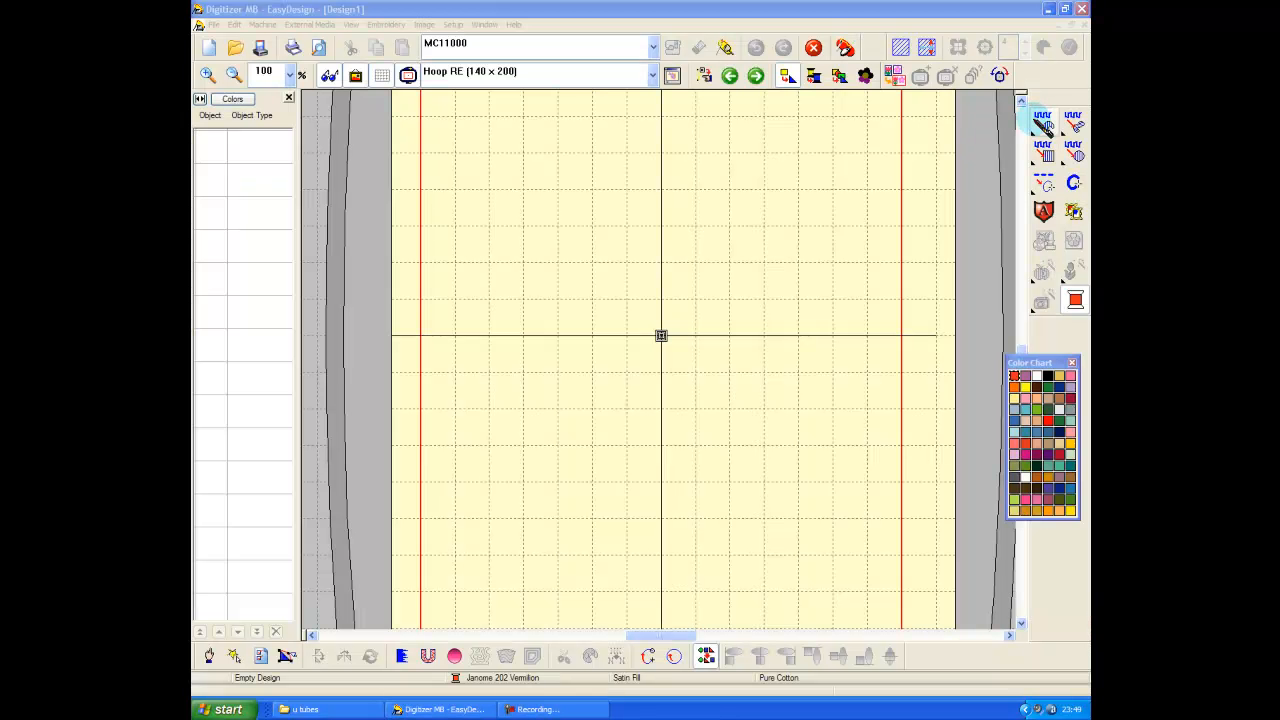
# - Digitize a closed, roughly square filled shape about 60 × 60 mm around the hoop's vertical centre line with the free outline tool
pyautogui.click(1043, 122)
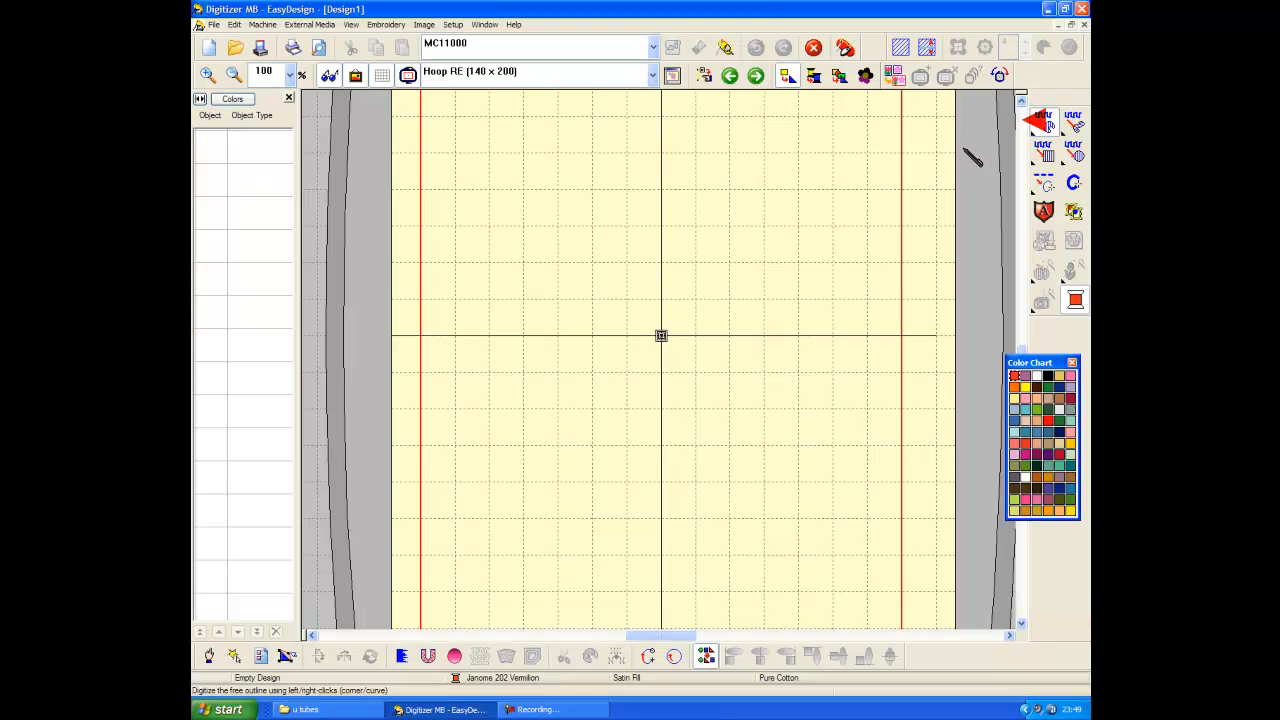
pyautogui.click(558, 154)
pyautogui.click(760, 154)
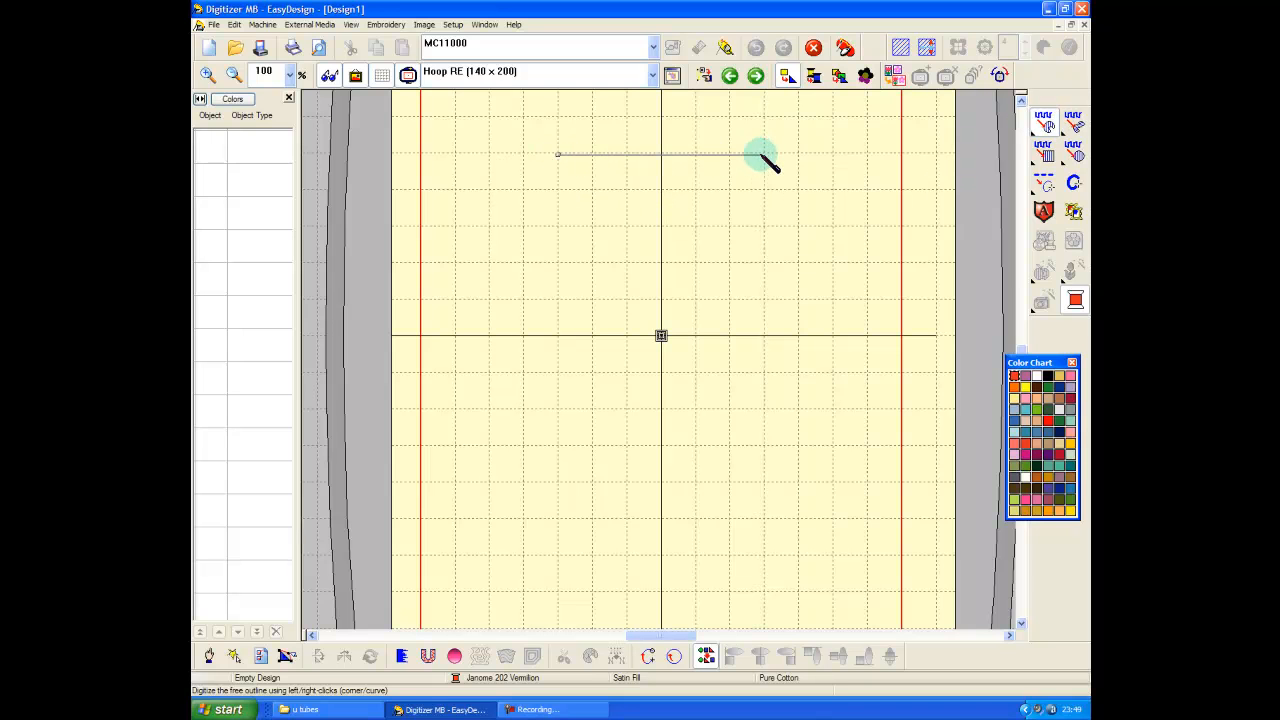
pyautogui.click(760, 332)
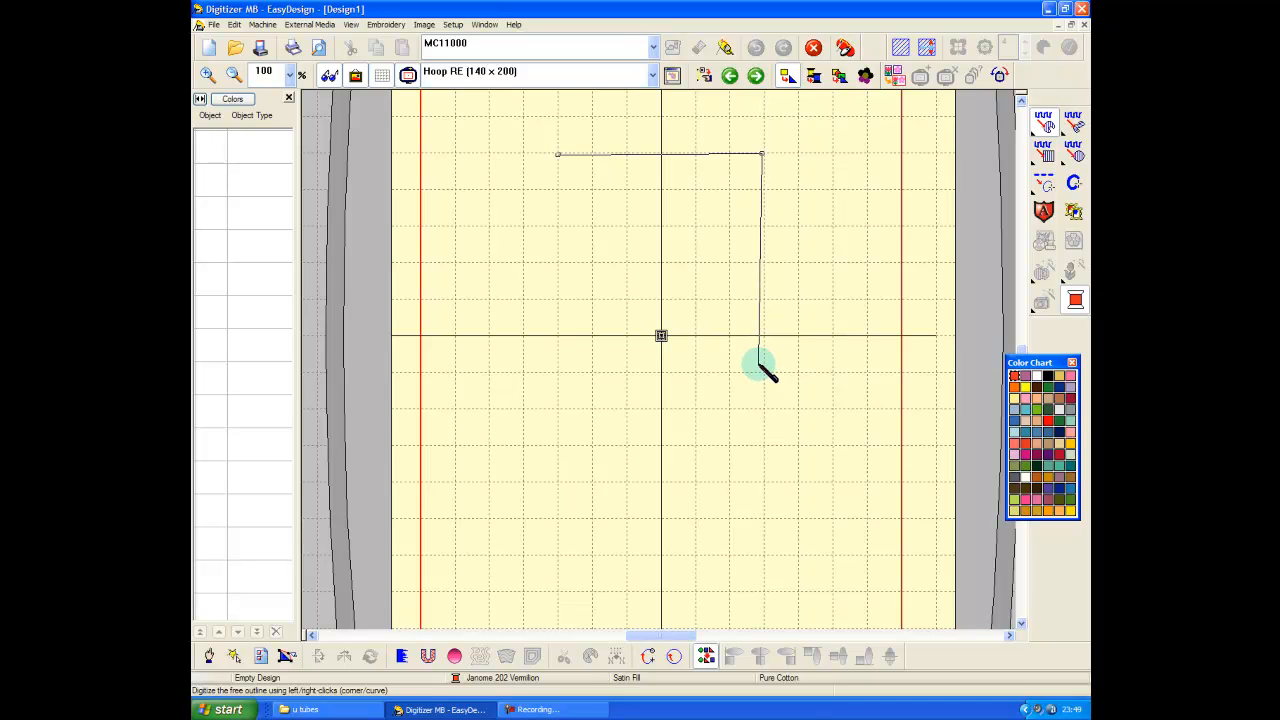
pyautogui.click(759, 368)
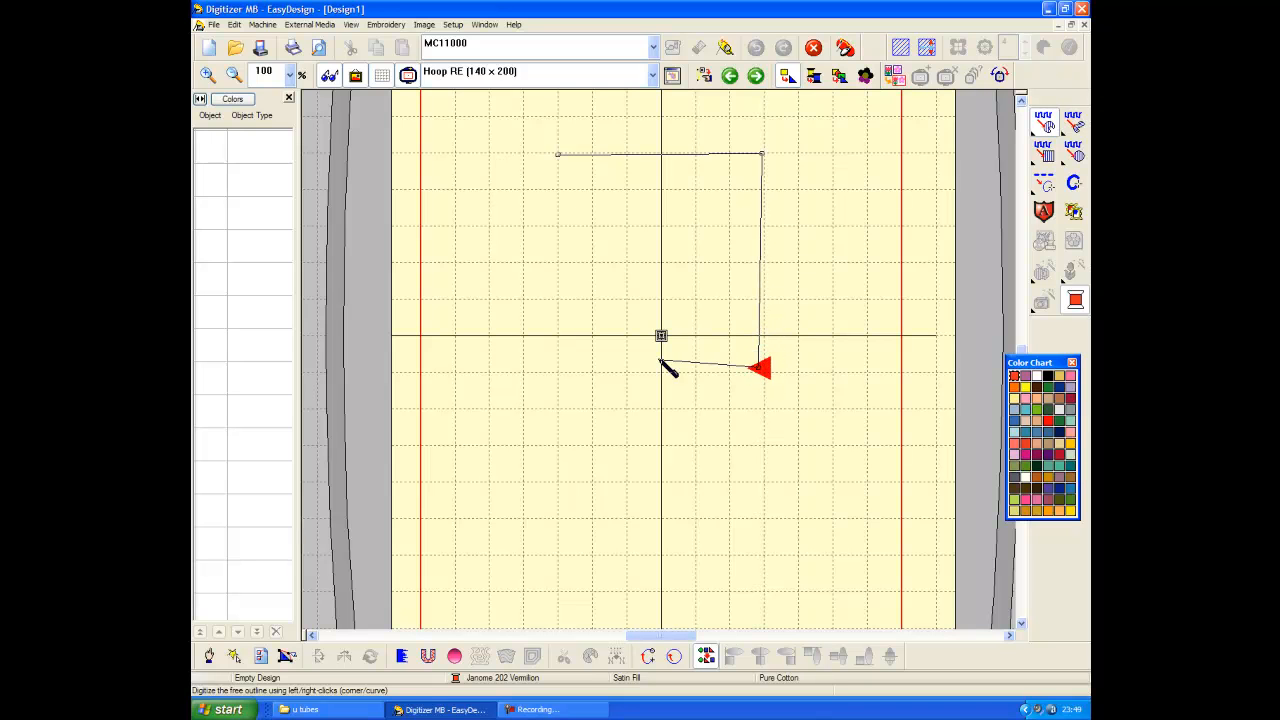
pyautogui.click(561, 371)
pyautogui.moveTo(562, 362); pyautogui.dragTo(562, 160)
pyautogui.click(562, 158)
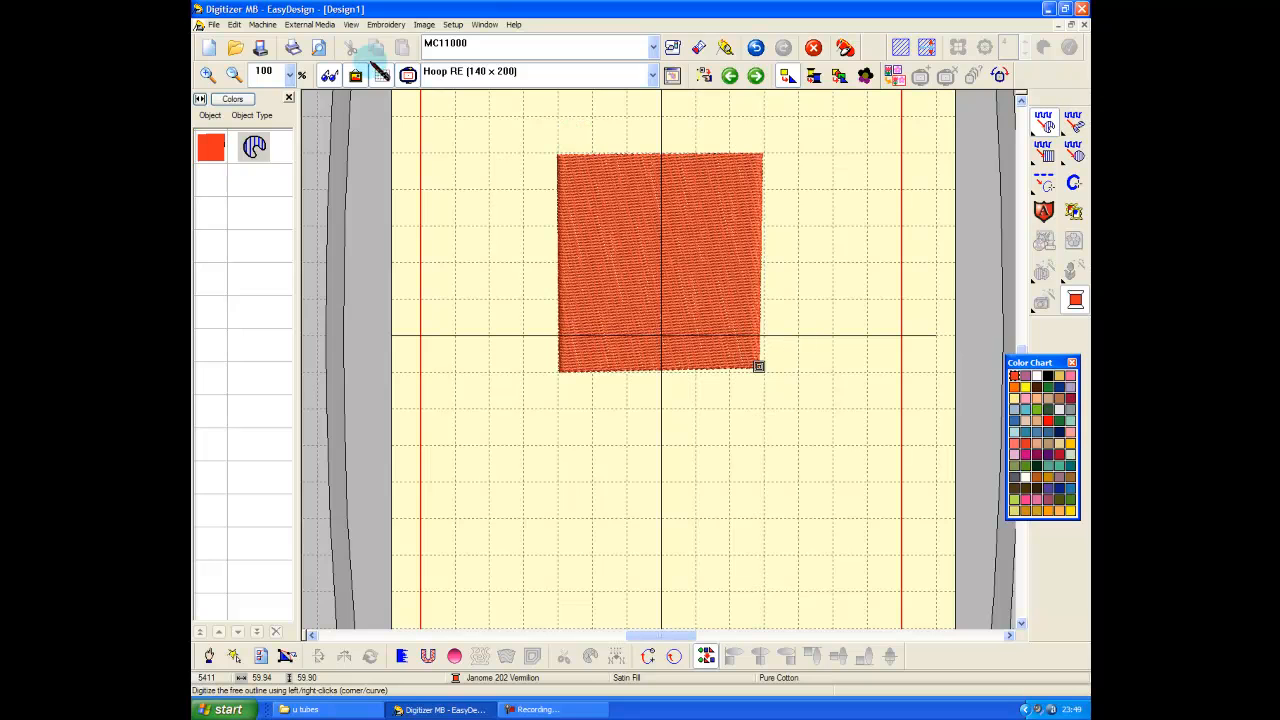
# - Switch off the realistic stitch visualizer and inspect the square's individual stitch lines at 800% zoom, up to its upper edge
pyautogui.click(330, 76)
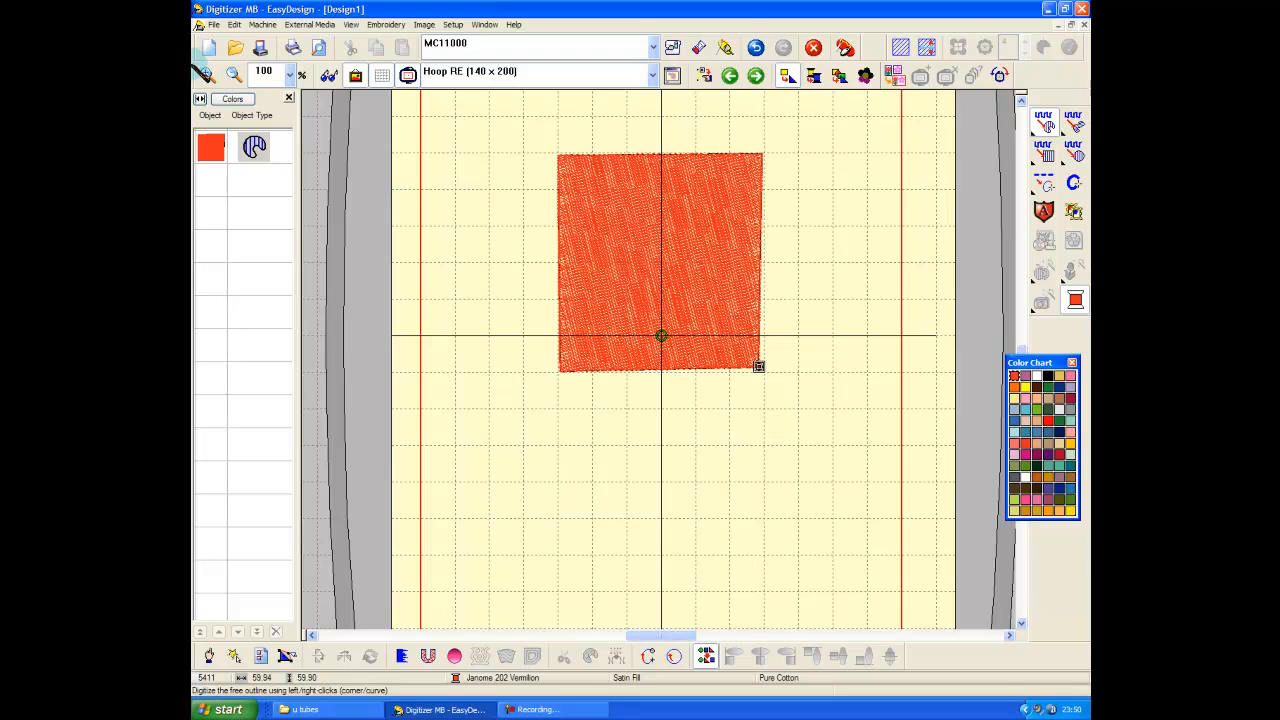
pyautogui.click(207, 74)
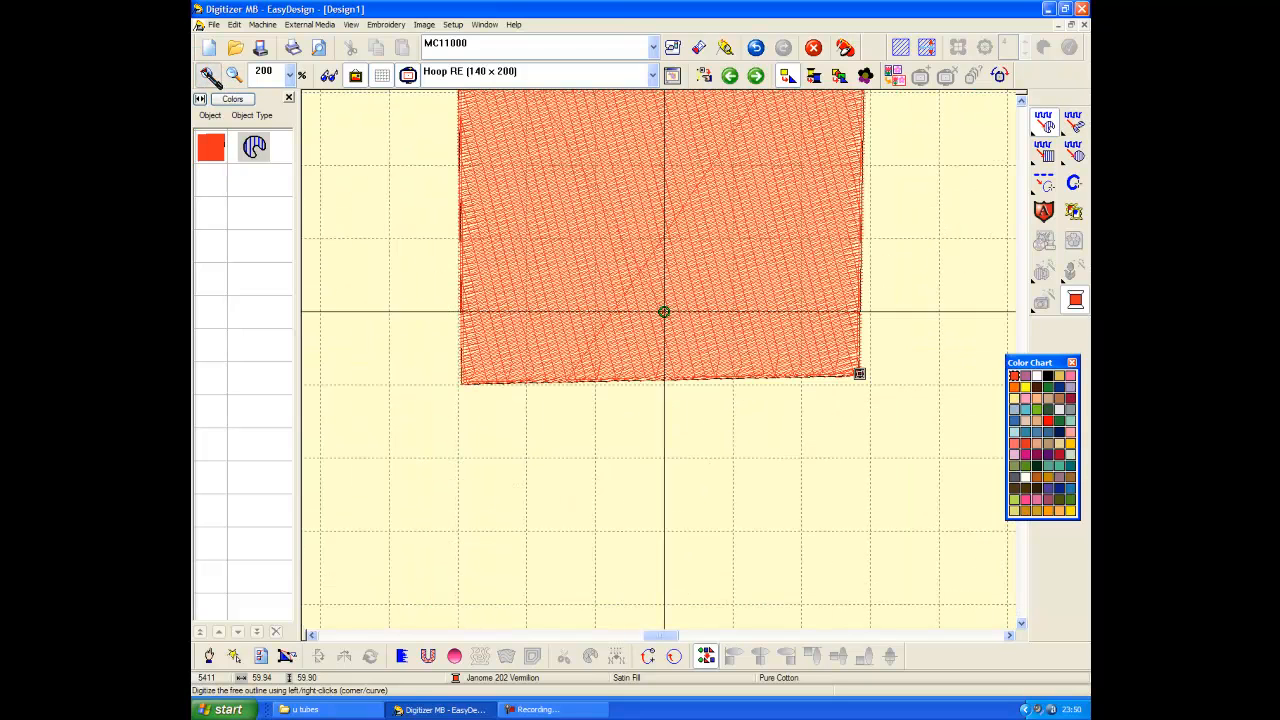
pyautogui.click(208, 75)
pyautogui.click(209, 75)
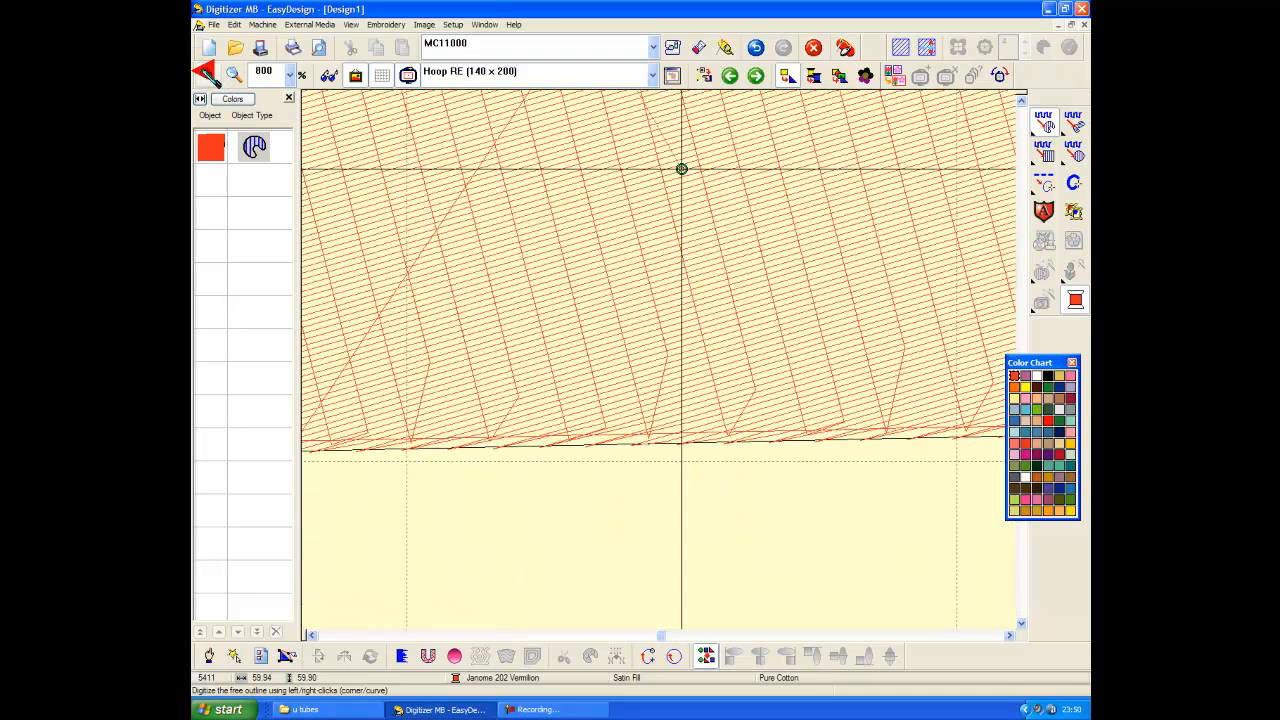
pyautogui.click(1021, 100)
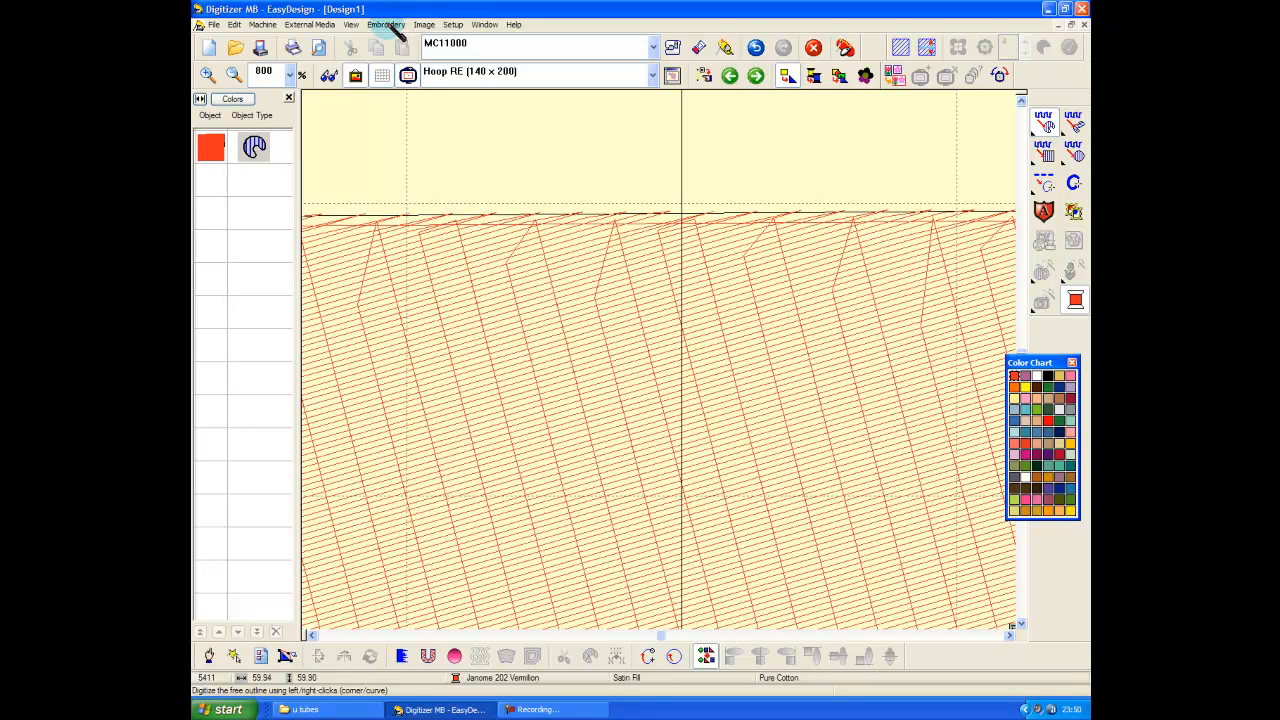
# - Measure the distance between neighbouring stitch rows of the square's fill with the measuring tape at 1000% zoom
pyautogui.click(352, 24)
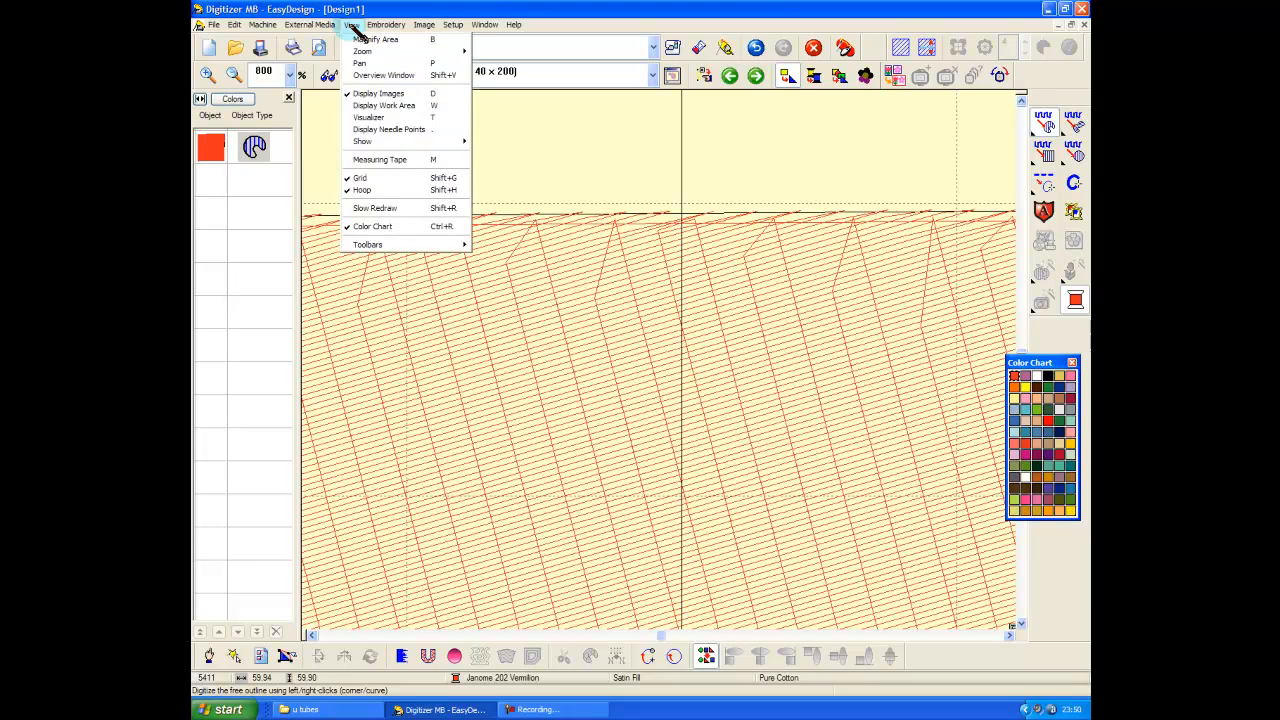
pyautogui.click(366, 162)
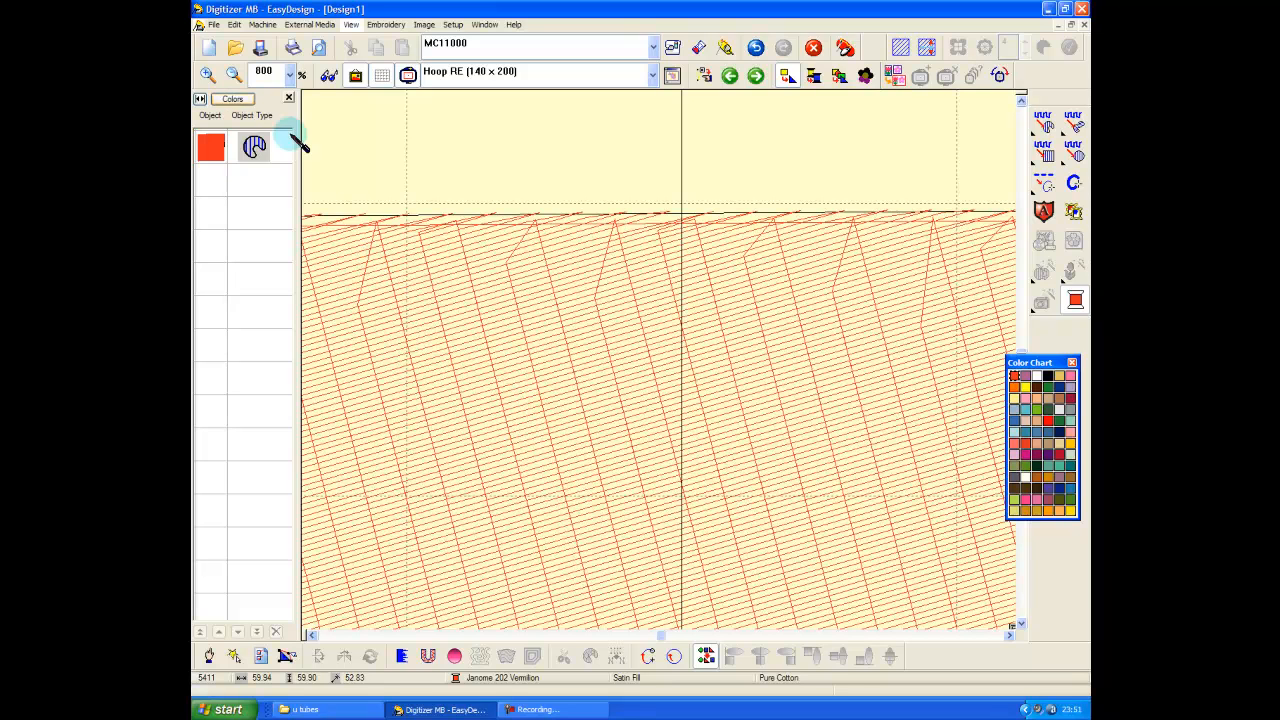
pyautogui.click(291, 76)
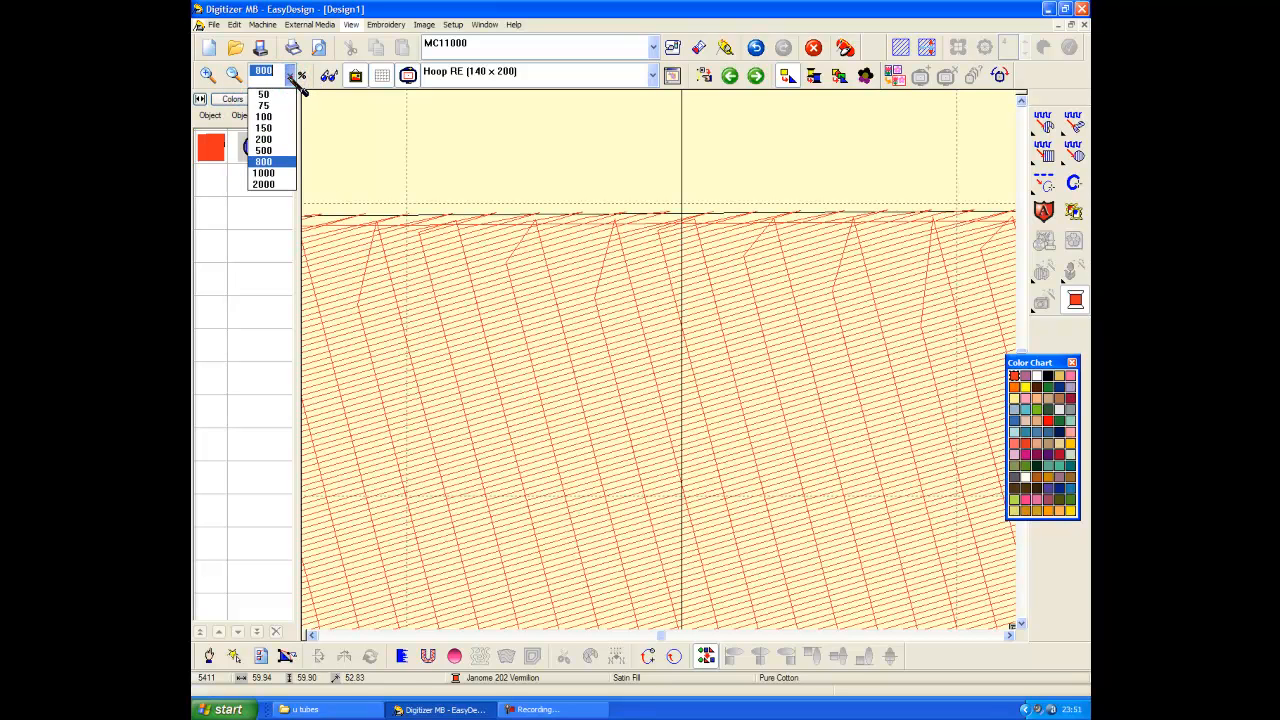
pyautogui.click(283, 175)
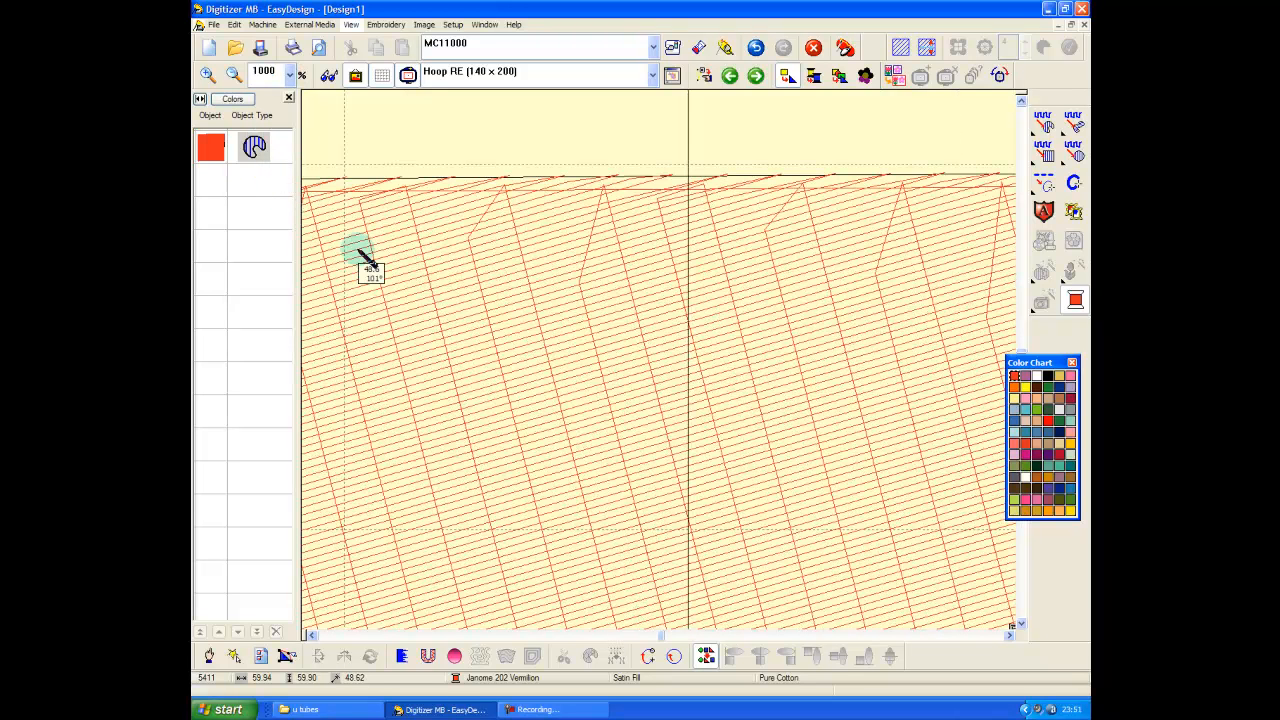
pyautogui.click(526, 416)
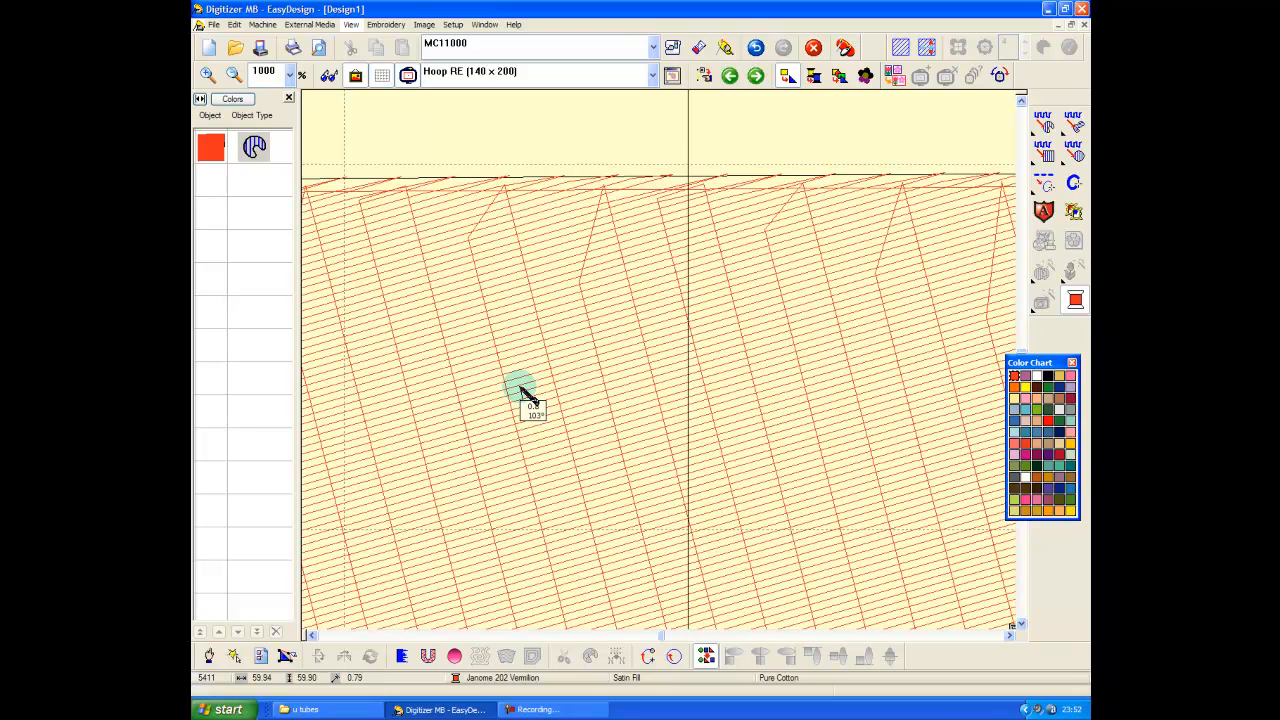
pyautogui.click(528, 395)
# - Increase the square's weave fill stitch spacing to 1.00 mm in its object details
pyautogui.click(517, 389)
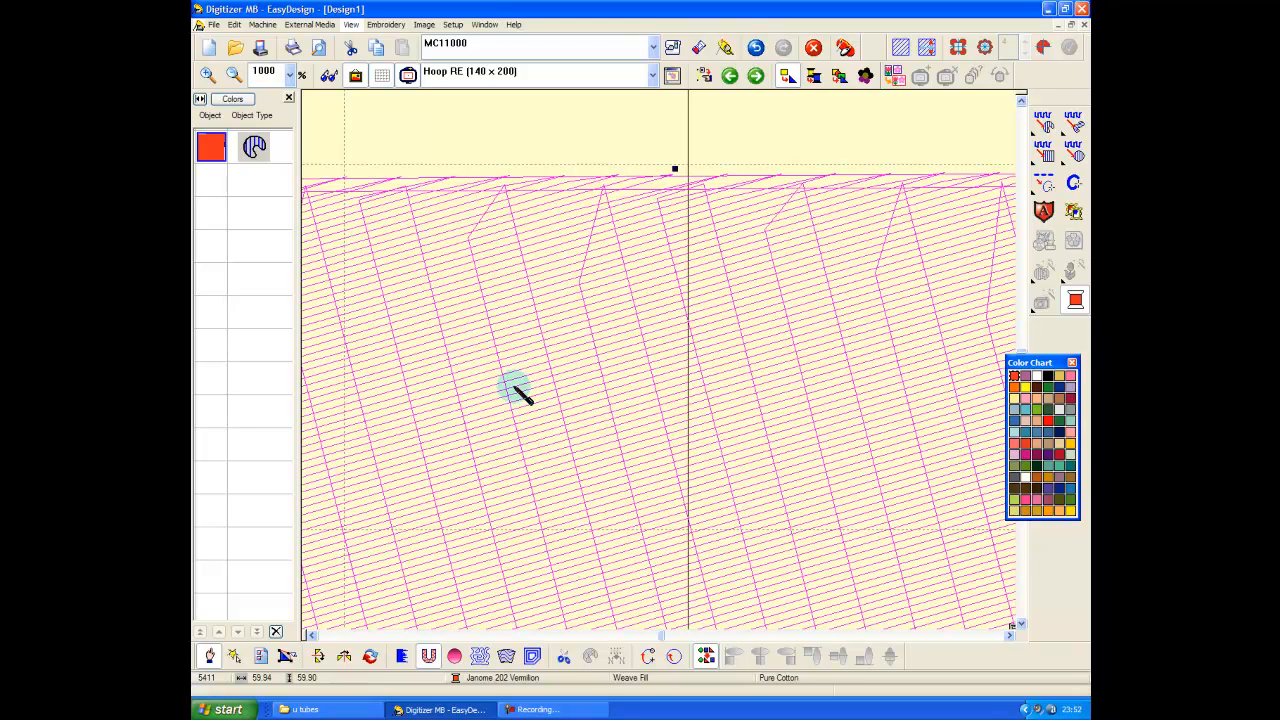
pyautogui.click(264, 654)
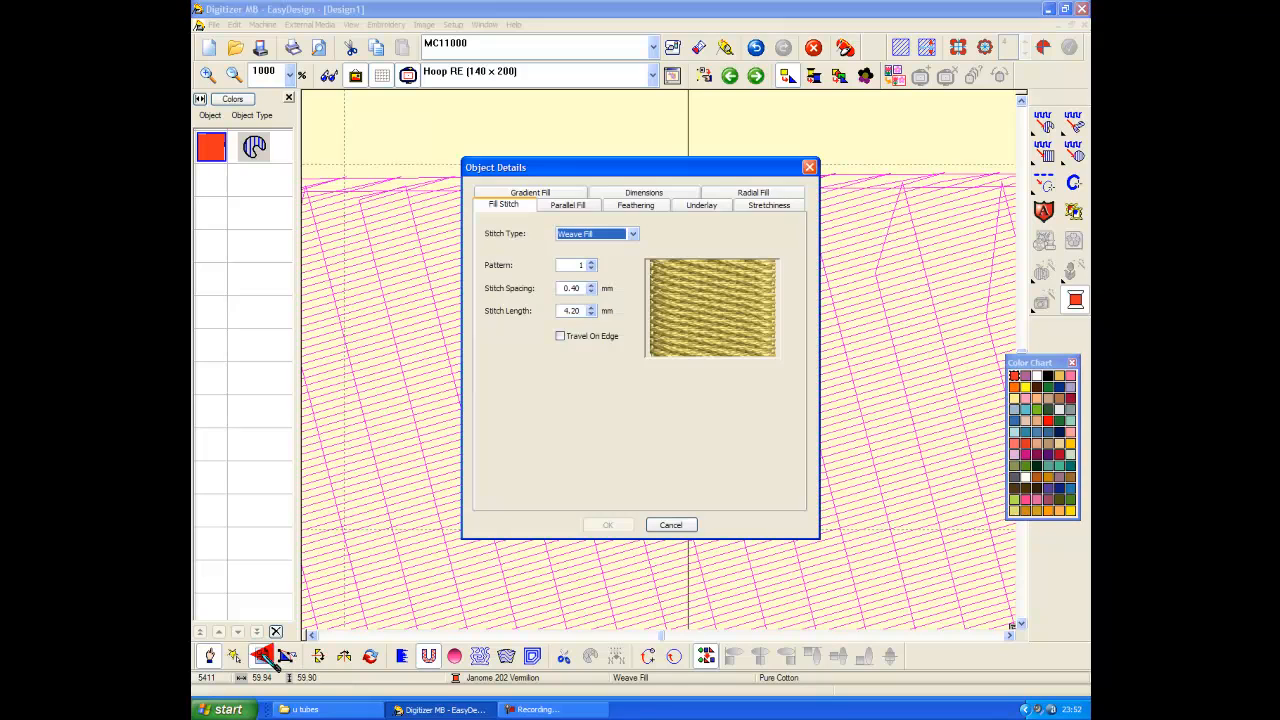
pyautogui.doubleClick(570, 290)
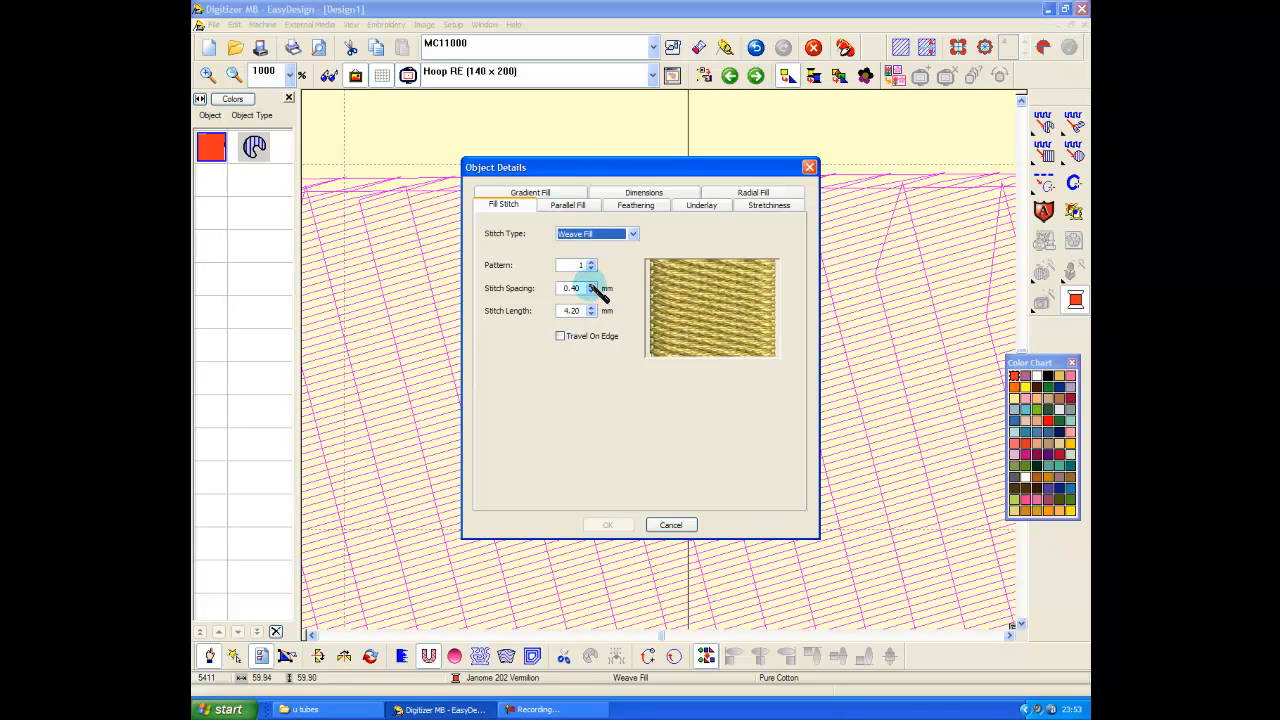
pyautogui.click(591, 284)
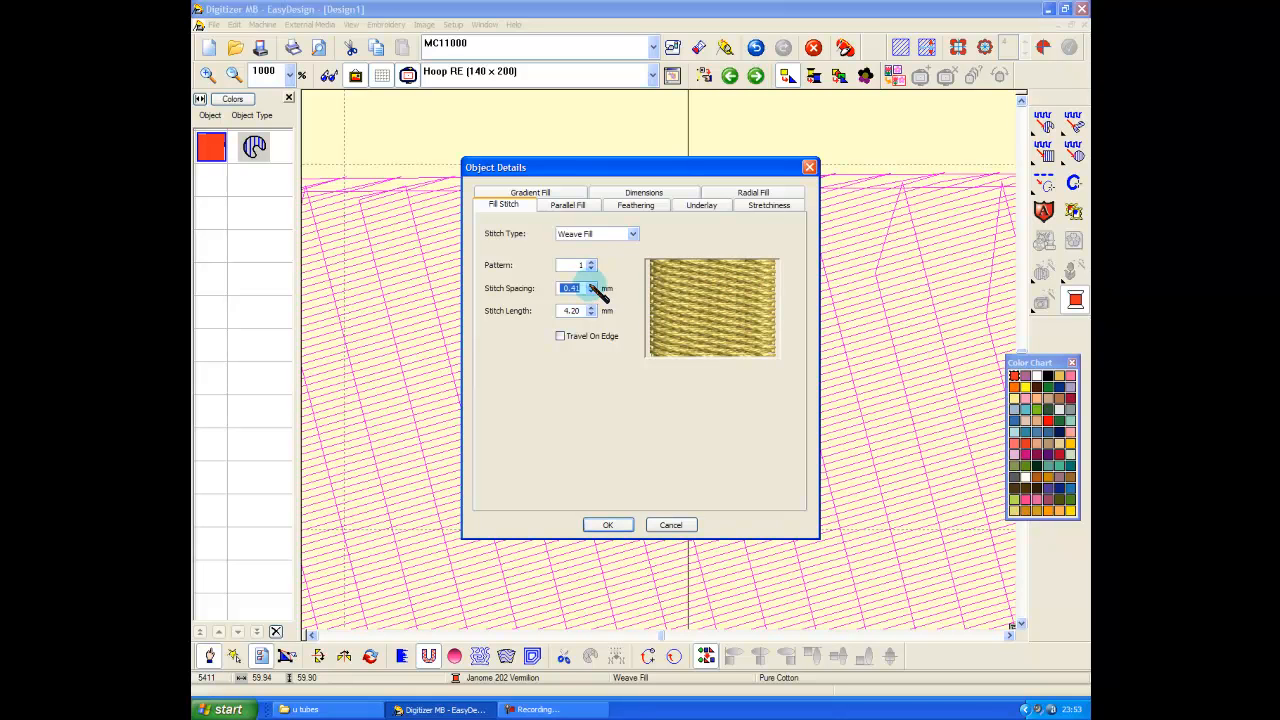
pyautogui.click(591, 284)
pyautogui.click(591, 284)
pyautogui.click(591, 284)
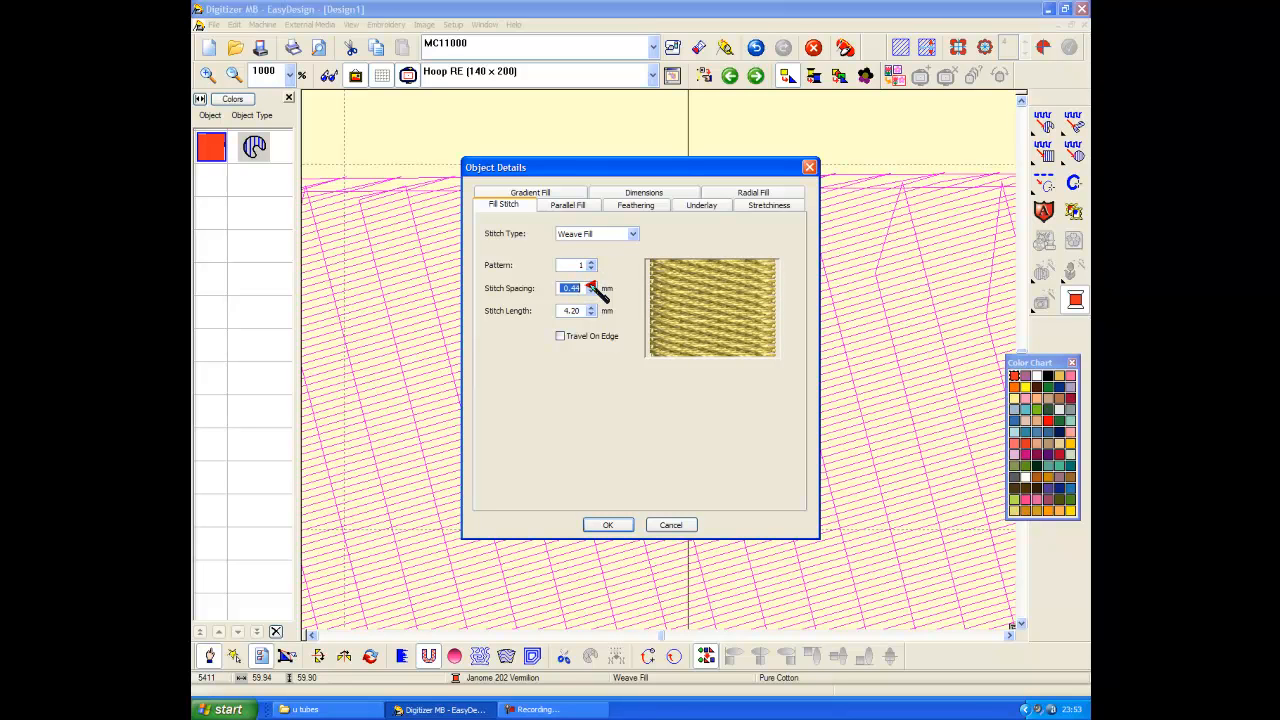
pyautogui.click(591, 284)
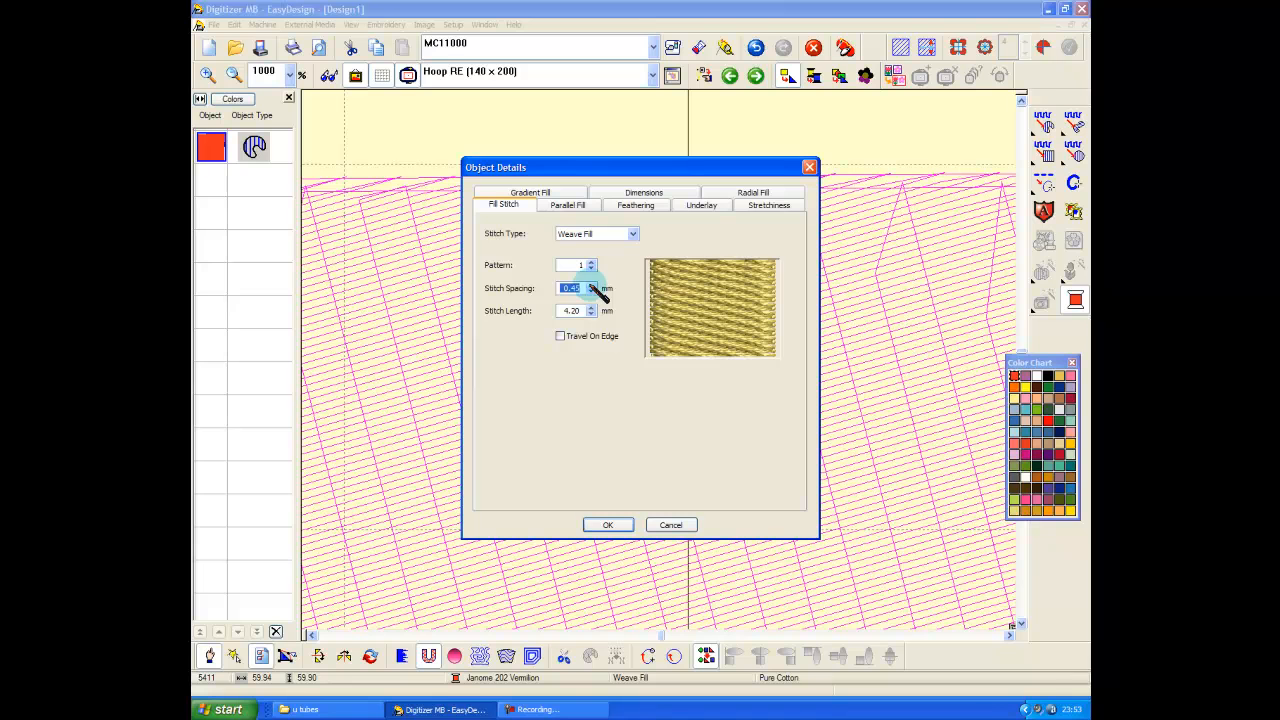
pyautogui.click(591, 284)
pyautogui.click(591, 284)
pyautogui.click(591, 284)
pyautogui.click(591, 284)
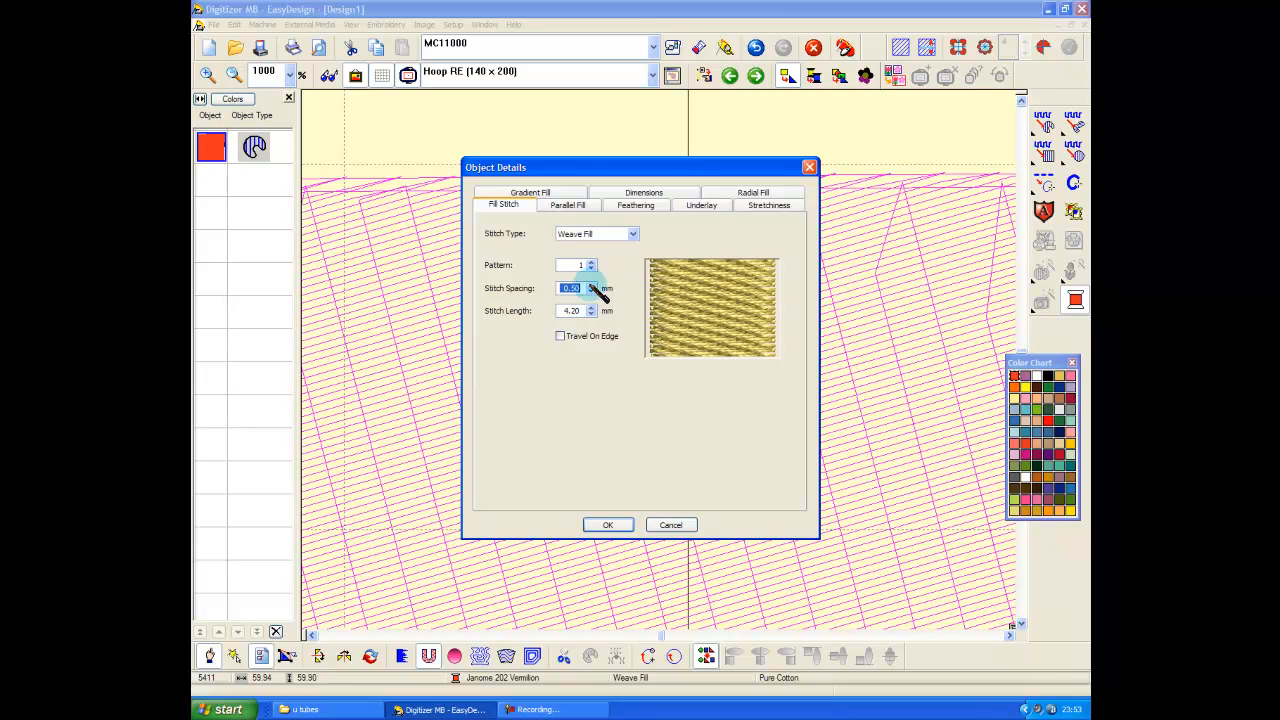
pyautogui.click(591, 284)
pyautogui.click(591, 284)
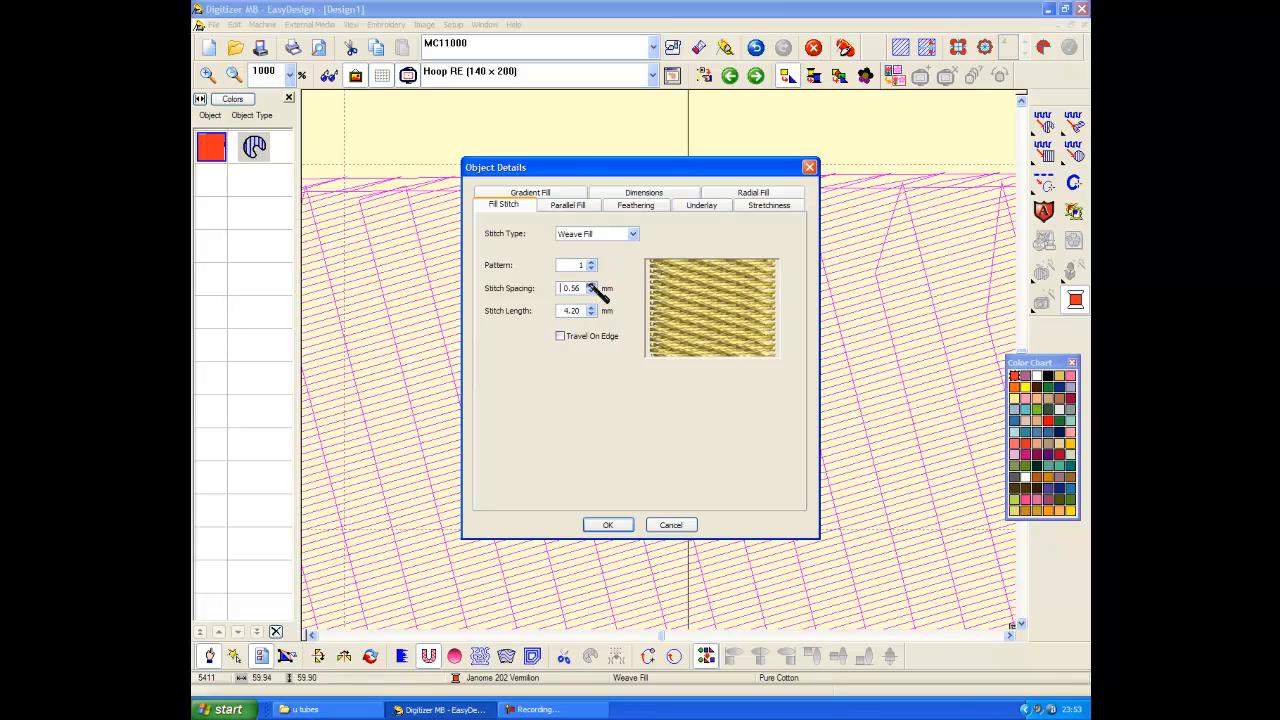
pyautogui.click(591, 284)
pyautogui.click(591, 284)
pyautogui.click(591, 284)
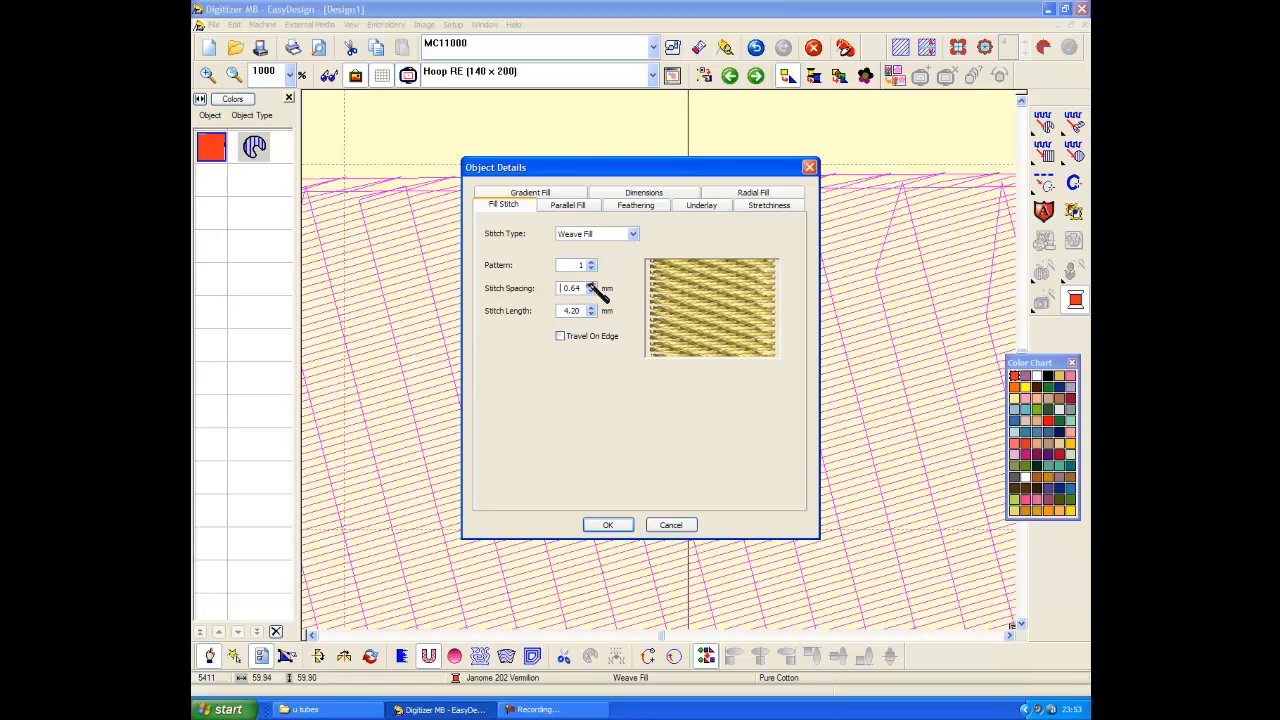
pyautogui.click(591, 284)
pyautogui.click(591, 284)
pyautogui.click(591, 284)
pyautogui.click(591, 284)
pyautogui.click(591, 284)
pyautogui.click(591, 284)
pyautogui.click(591, 284)
pyautogui.click(591, 284)
pyautogui.click(591, 284)
pyautogui.click(591, 284)
pyautogui.click(591, 284)
pyautogui.click(591, 284)
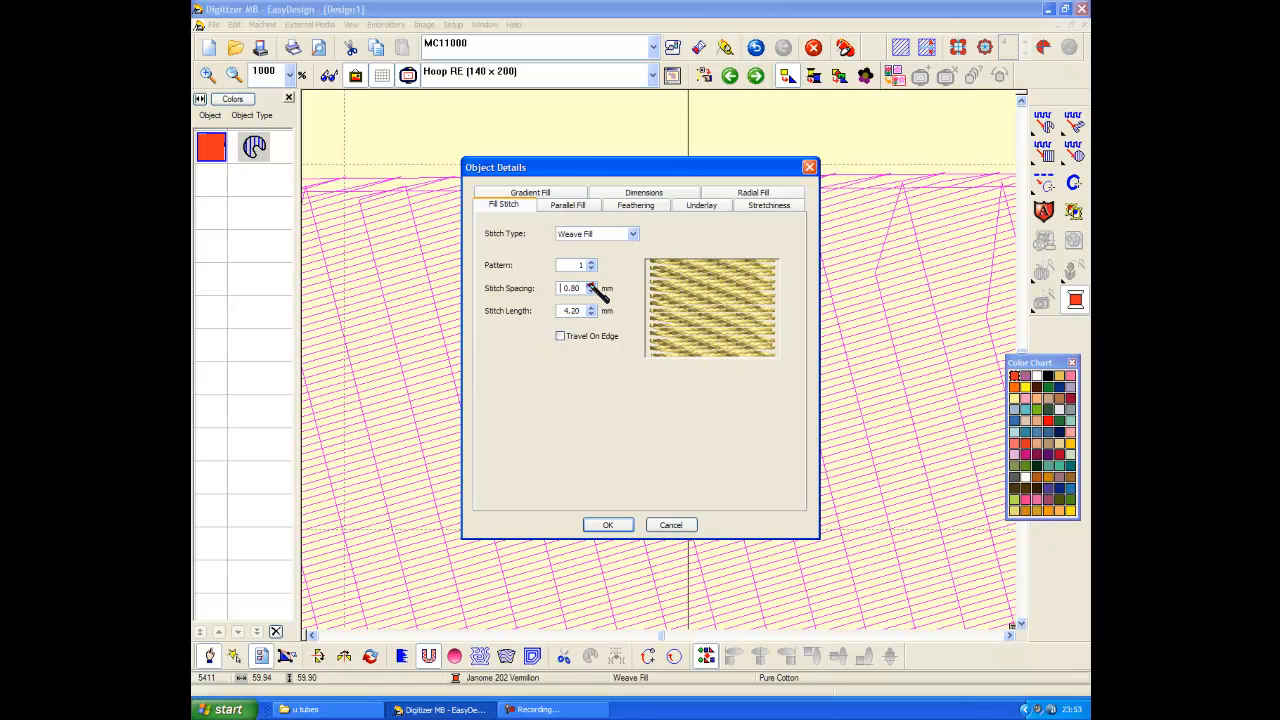
pyautogui.click(591, 284)
pyautogui.click(591, 284)
pyautogui.click(591, 284)
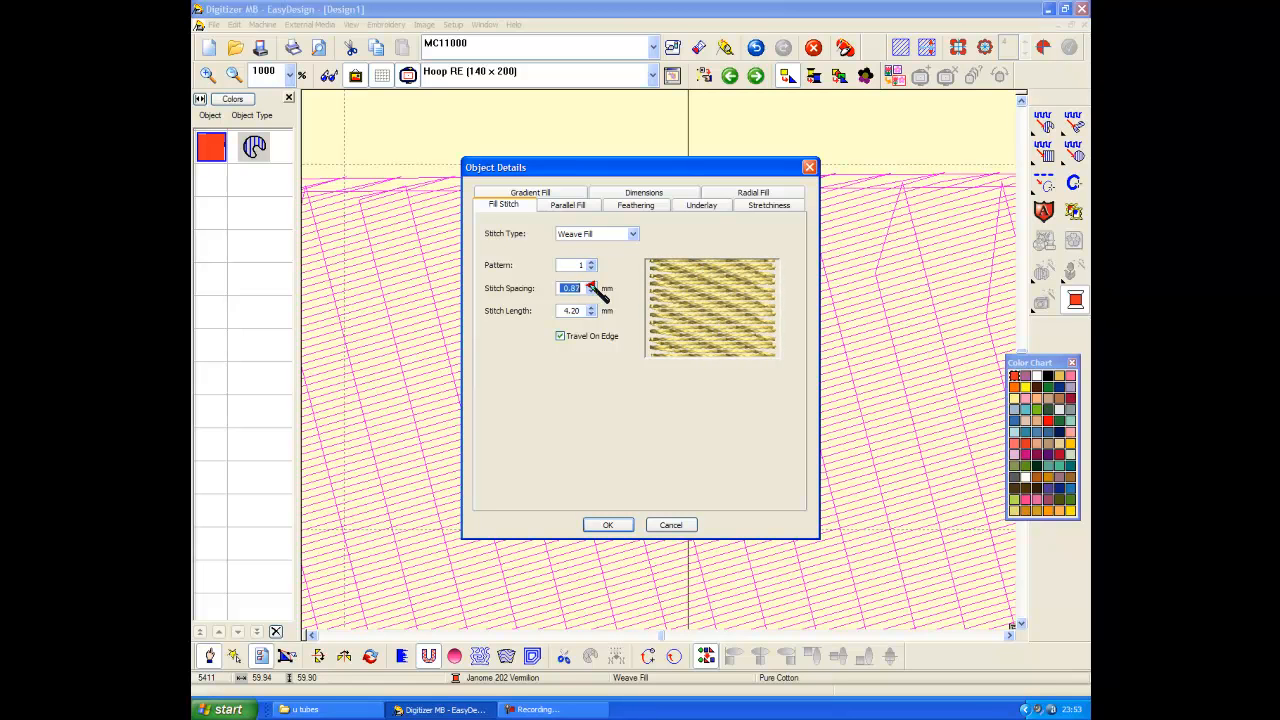
pyautogui.click(591, 284)
pyautogui.click(591, 284)
pyautogui.click(591, 284)
pyautogui.click(591, 284)
pyautogui.click(591, 284)
pyautogui.click(591, 284)
pyautogui.click(591, 284)
pyautogui.click(591, 284)
pyautogui.click(591, 285)
pyautogui.click(591, 285)
pyautogui.click(591, 285)
pyautogui.click(591, 285)
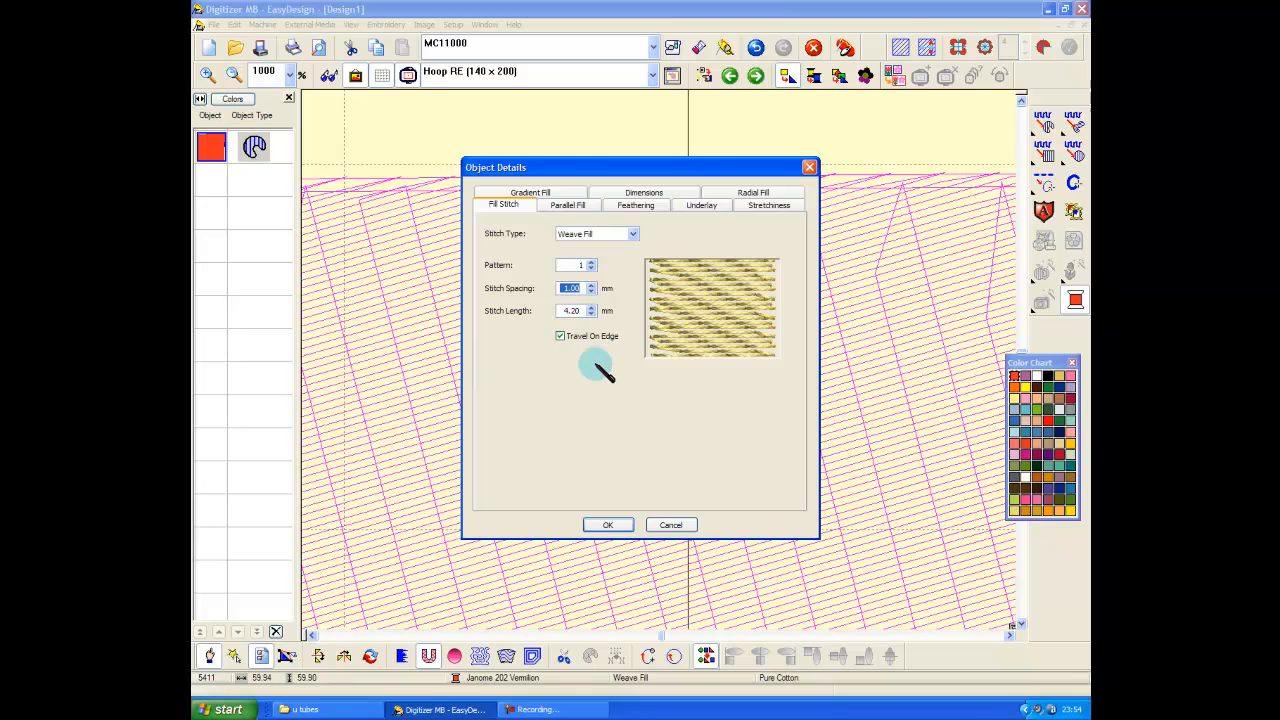
pyautogui.click(610, 525)
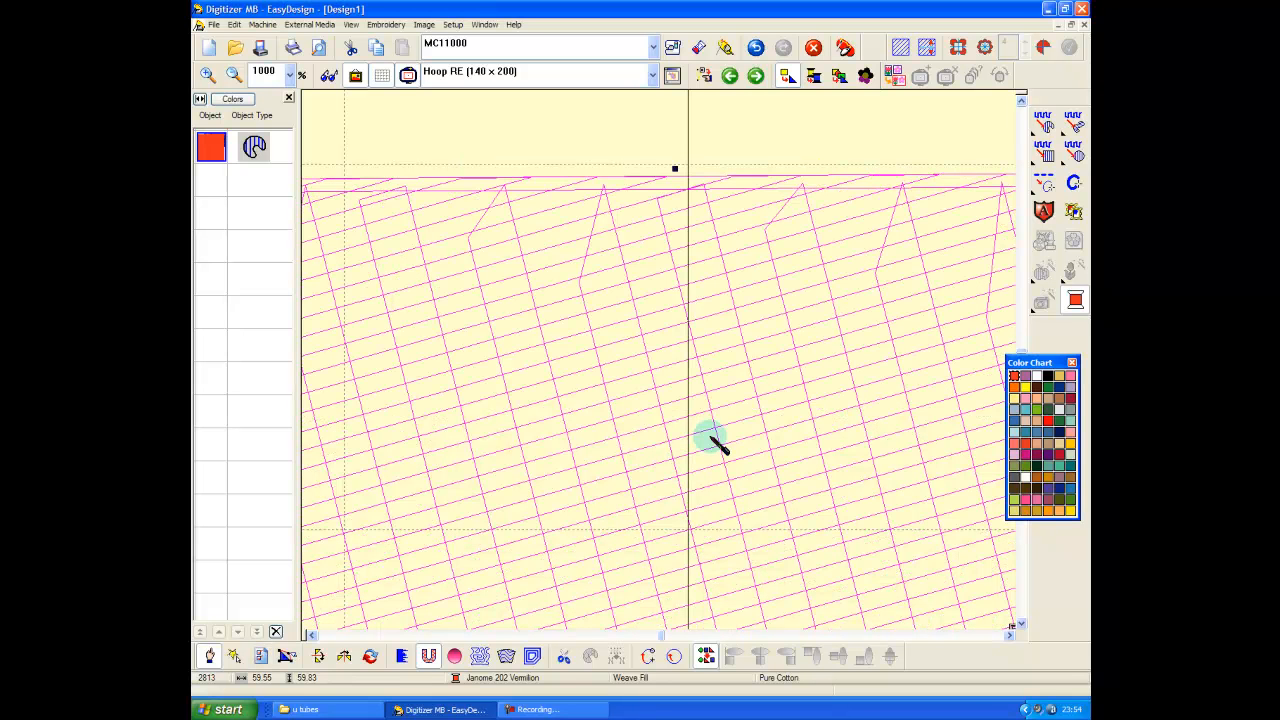
# - Measure the distance between neighbouring stitch rows of the square's fill, and view the fill with the realistic stitch visualizer
pyautogui.click(340, 158)
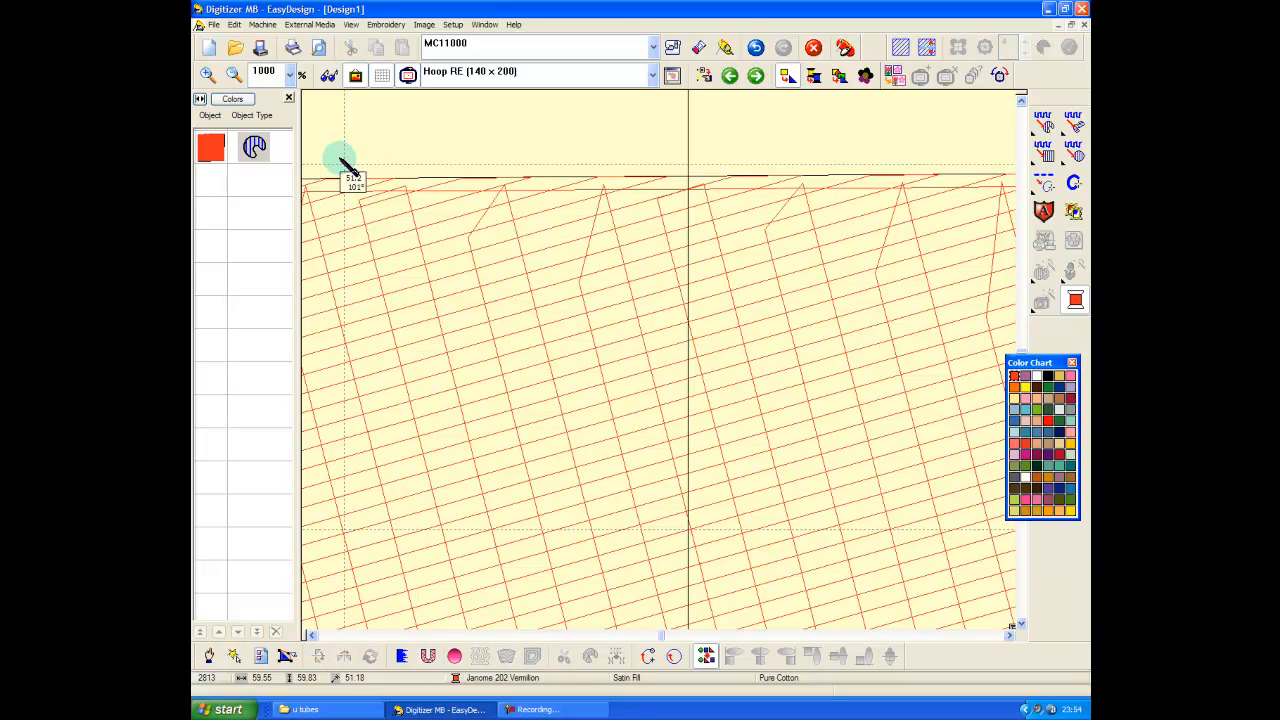
pyautogui.click(592, 456)
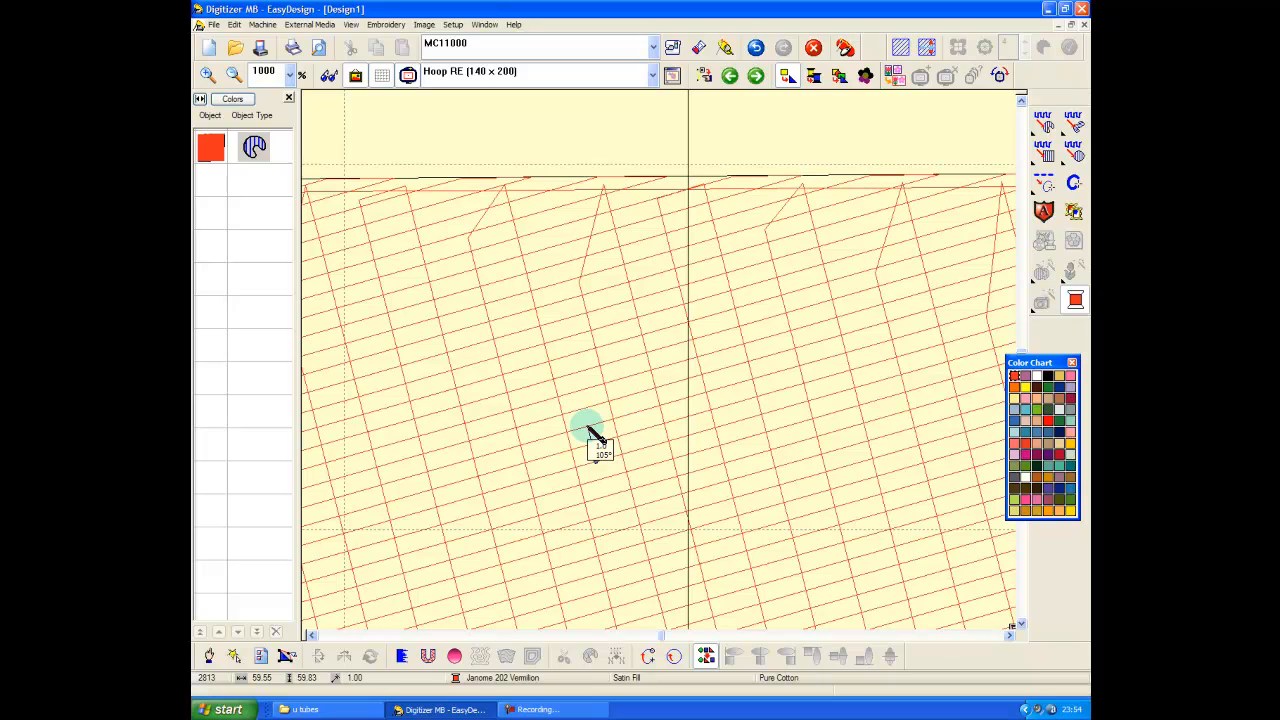
pyautogui.click(590, 432)
pyautogui.click(596, 461)
pyautogui.press('Escape')
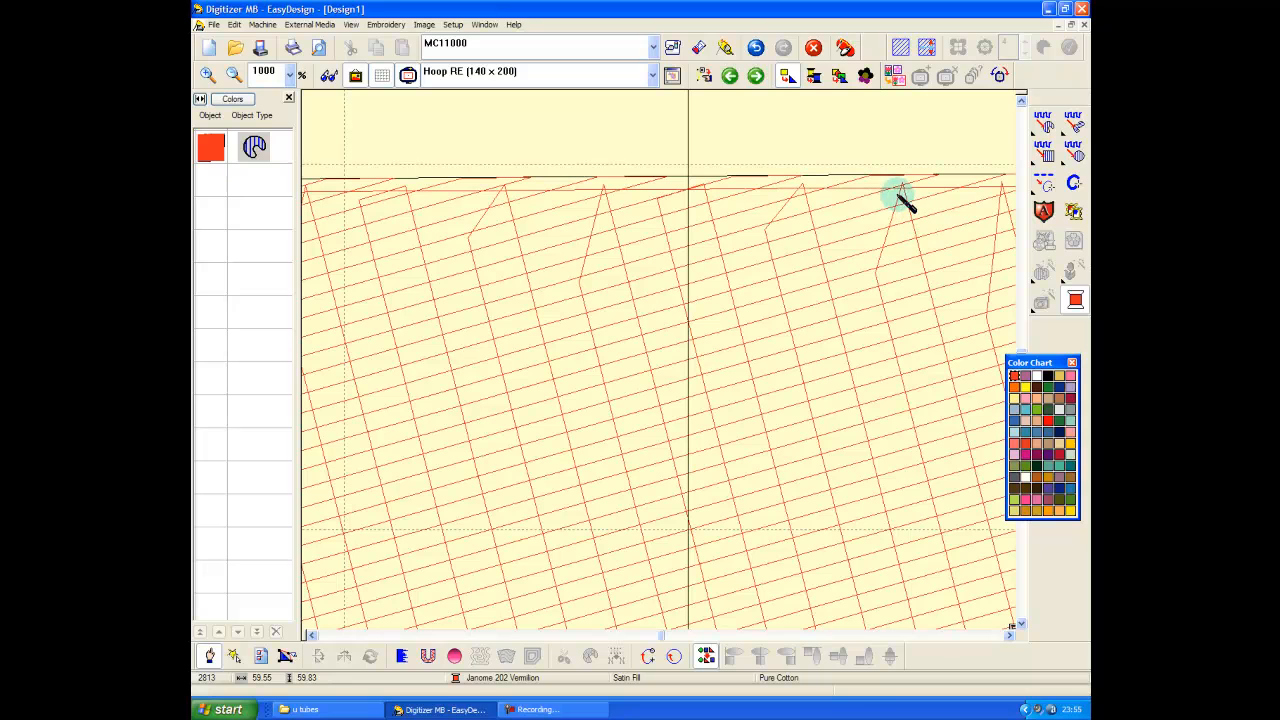
pyautogui.click(330, 76)
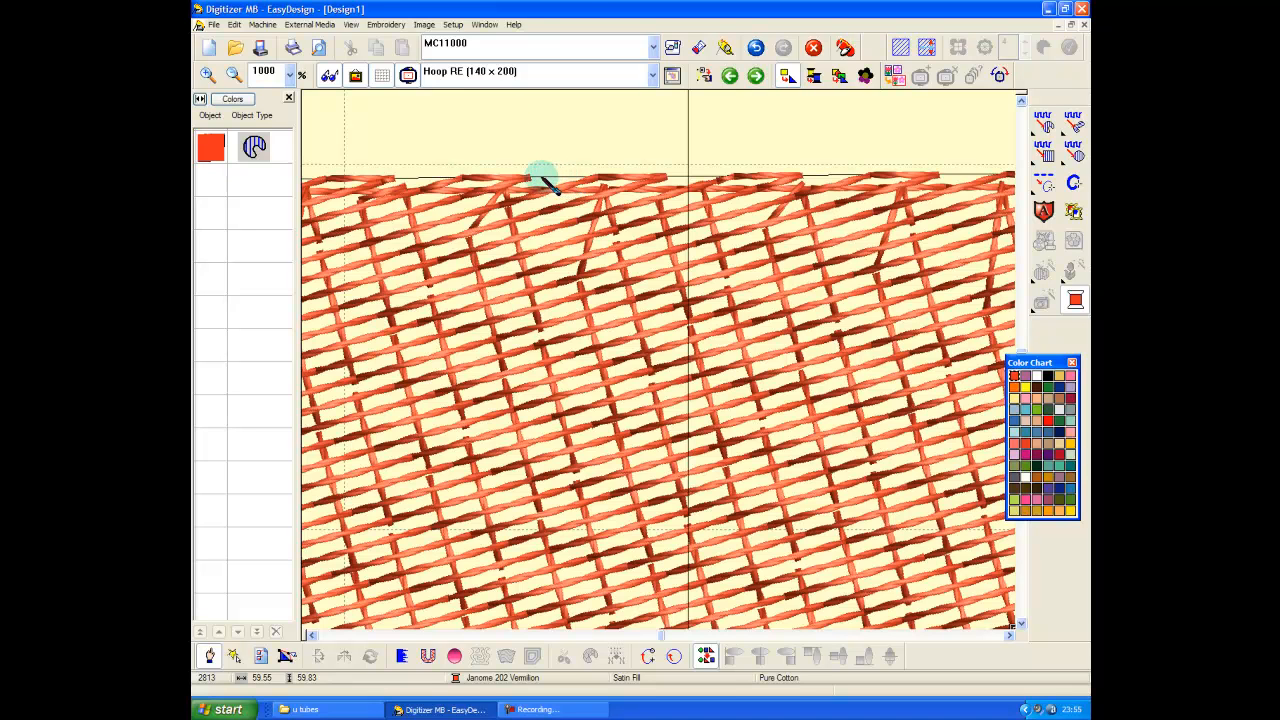
# - Set the square's stretchiness allowance to 0.5 mm in its object details
pyautogui.click(218, 148)
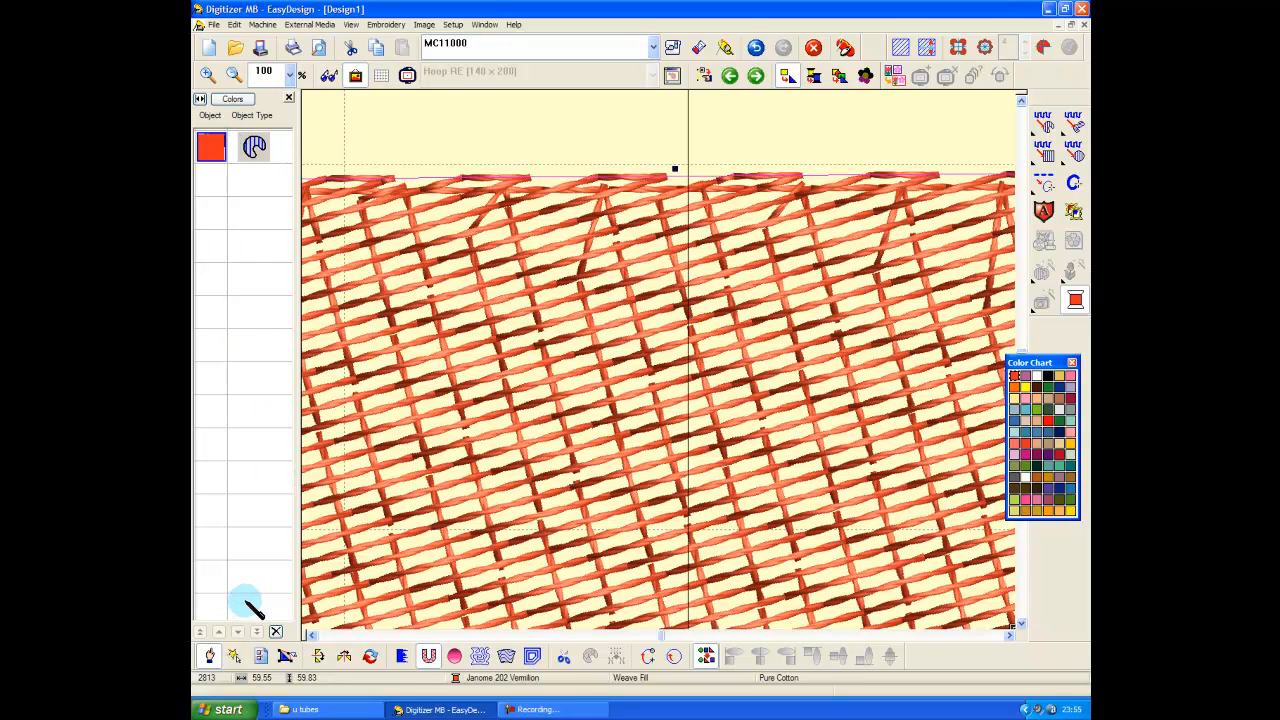
pyautogui.click(261, 656)
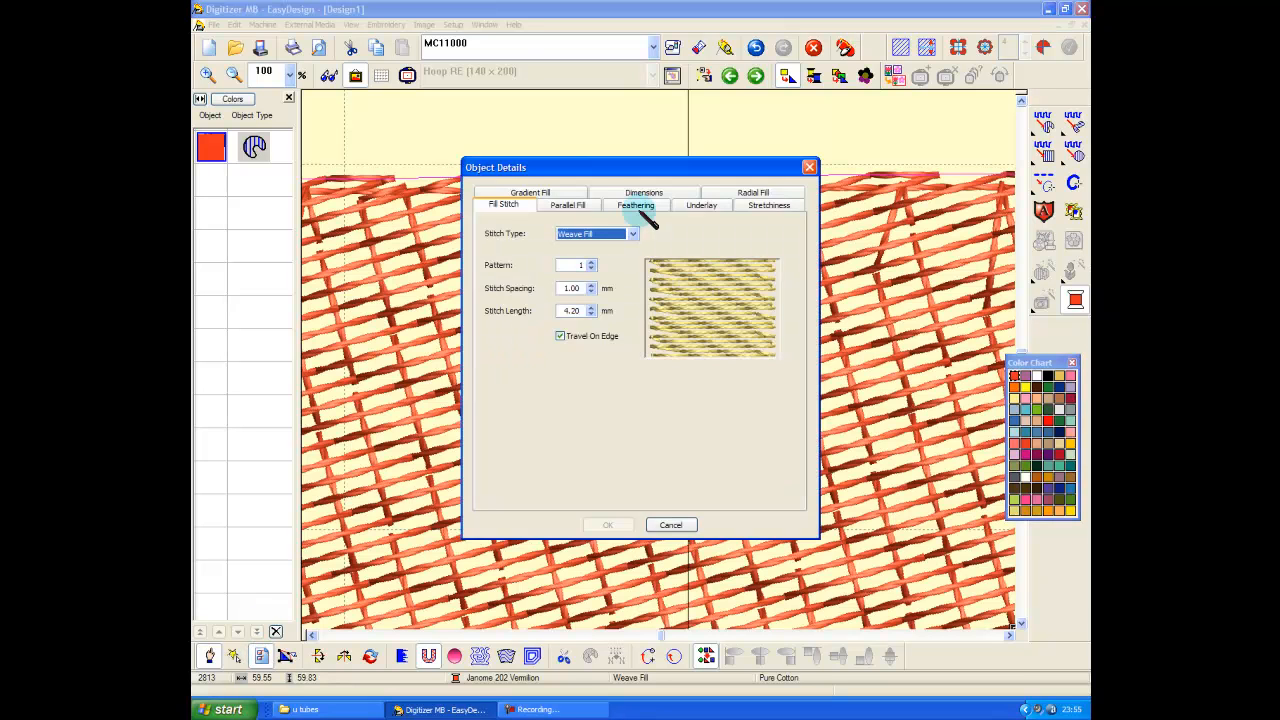
pyautogui.click(762, 206)
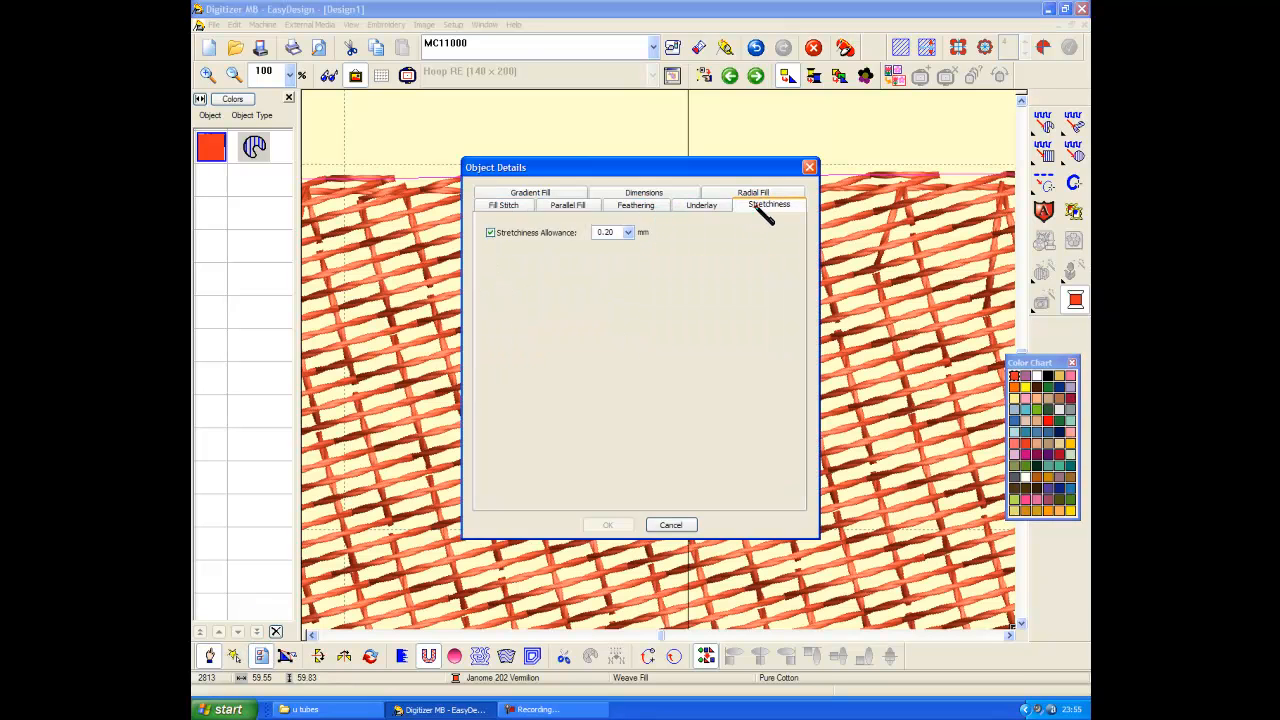
pyautogui.doubleClick(617, 232)
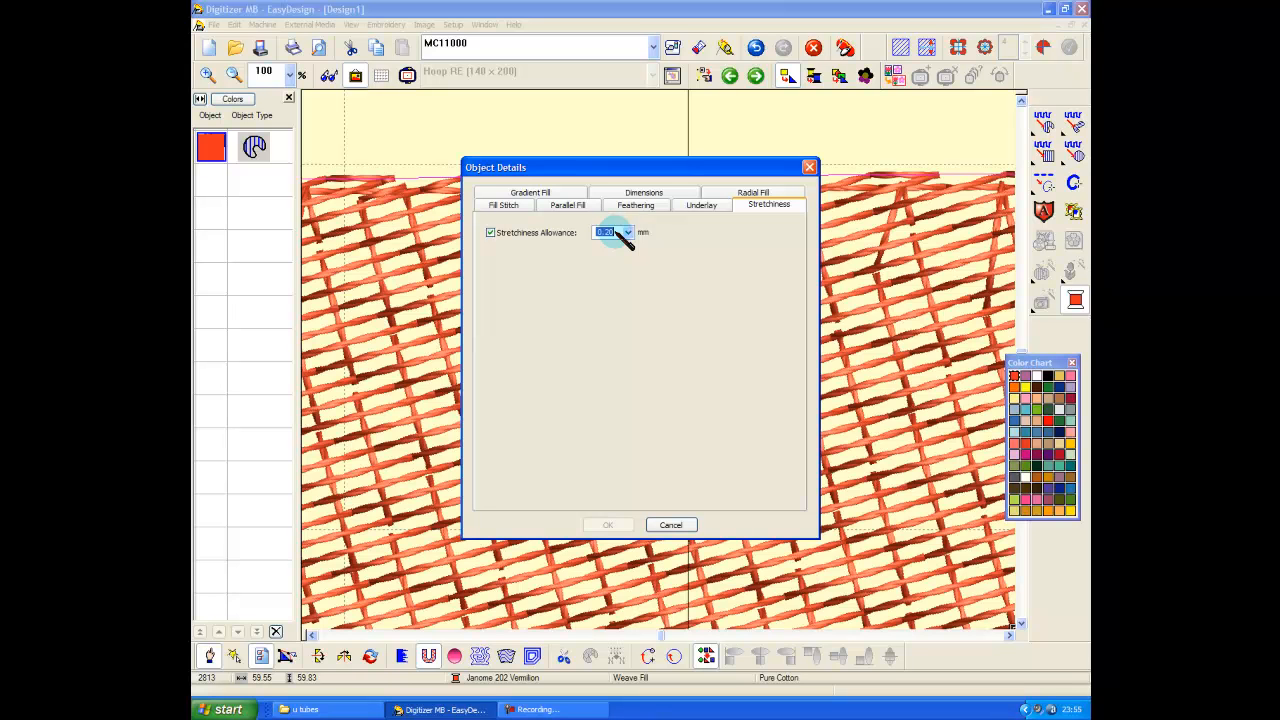
pyautogui.write('0.5')
pyautogui.click(626, 525)
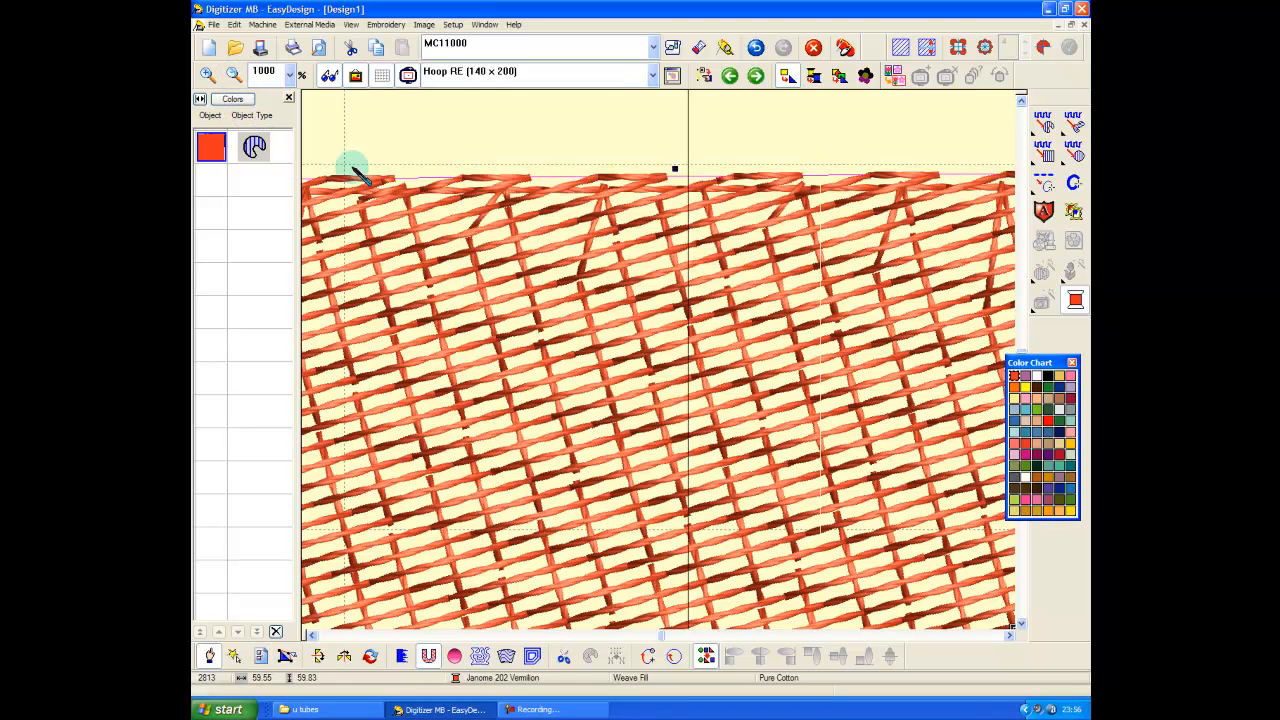
# - Turn off the Travel On Edge option for the square's weave fill
pyautogui.moveTo(664, 636); pyautogui.dragTo(648, 635)
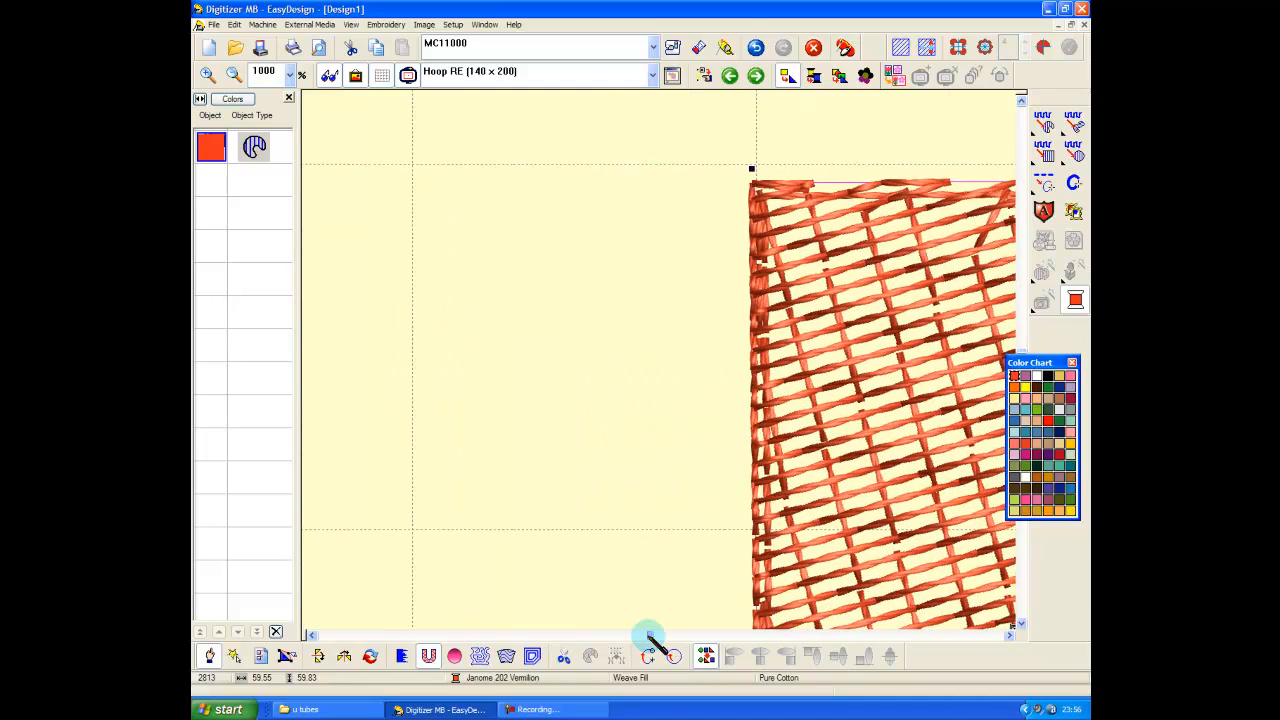
pyautogui.click(261, 656)
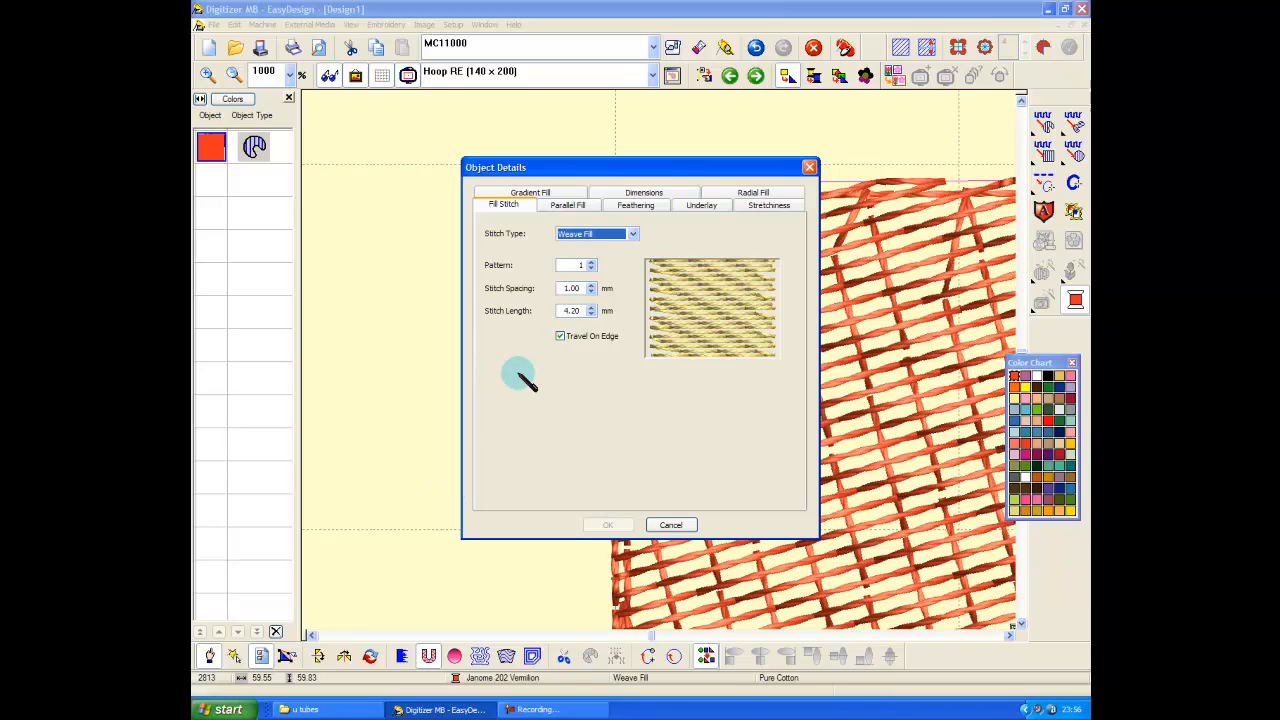
pyautogui.click(561, 336)
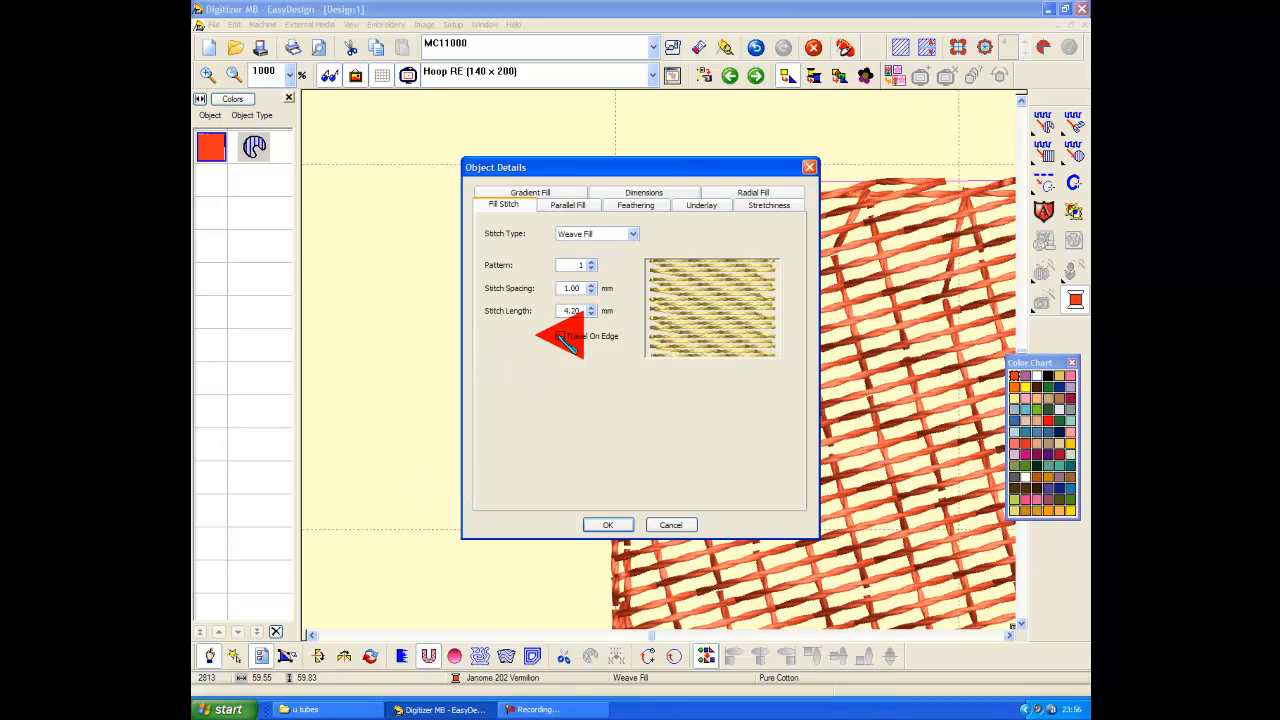
pyautogui.click(605, 526)
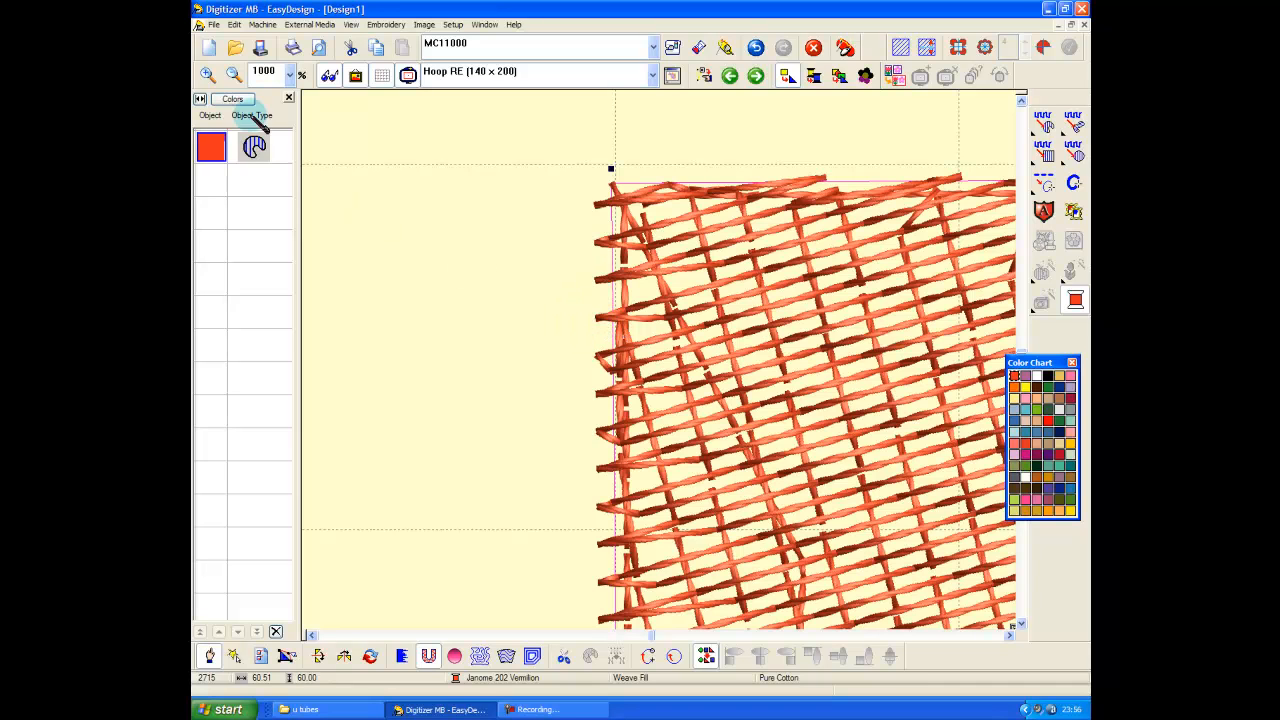
# - Examine the square's edges and travel stitches at 500% and 250% zoom, and return to plain stitch lines
pyautogui.click(234, 75)
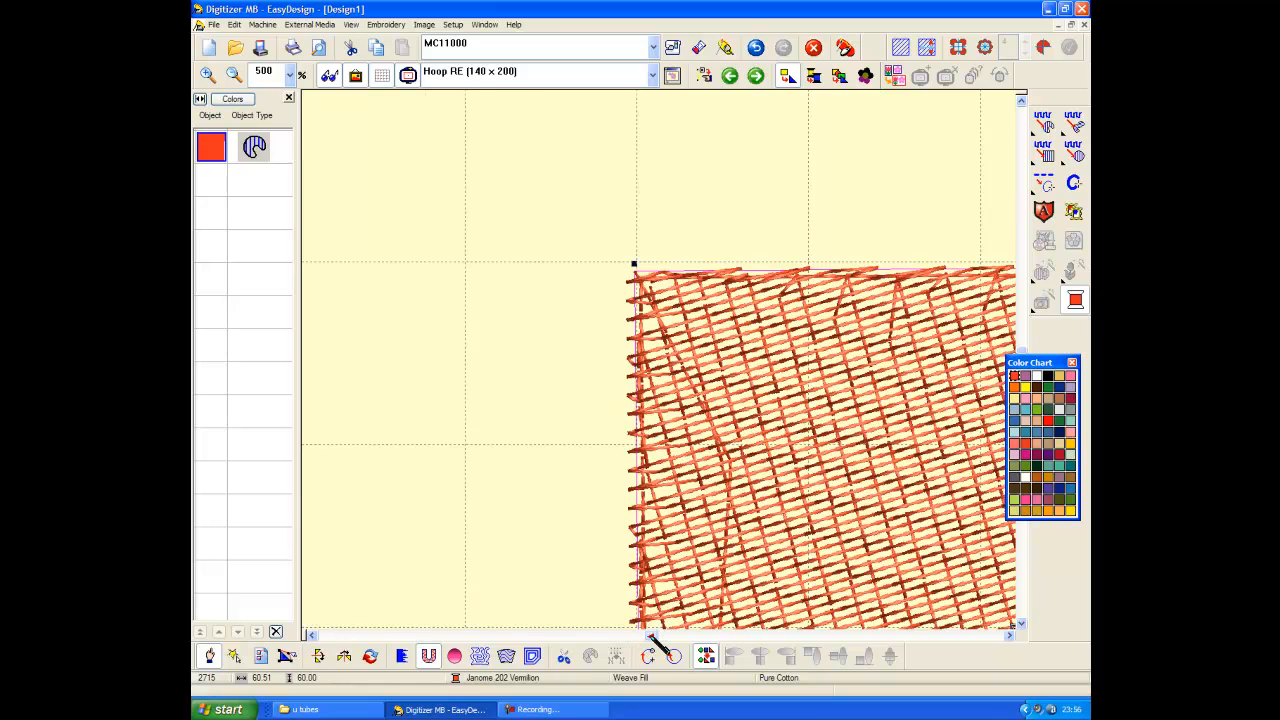
pyautogui.moveTo(648, 634); pyautogui.dragTo(656, 634)
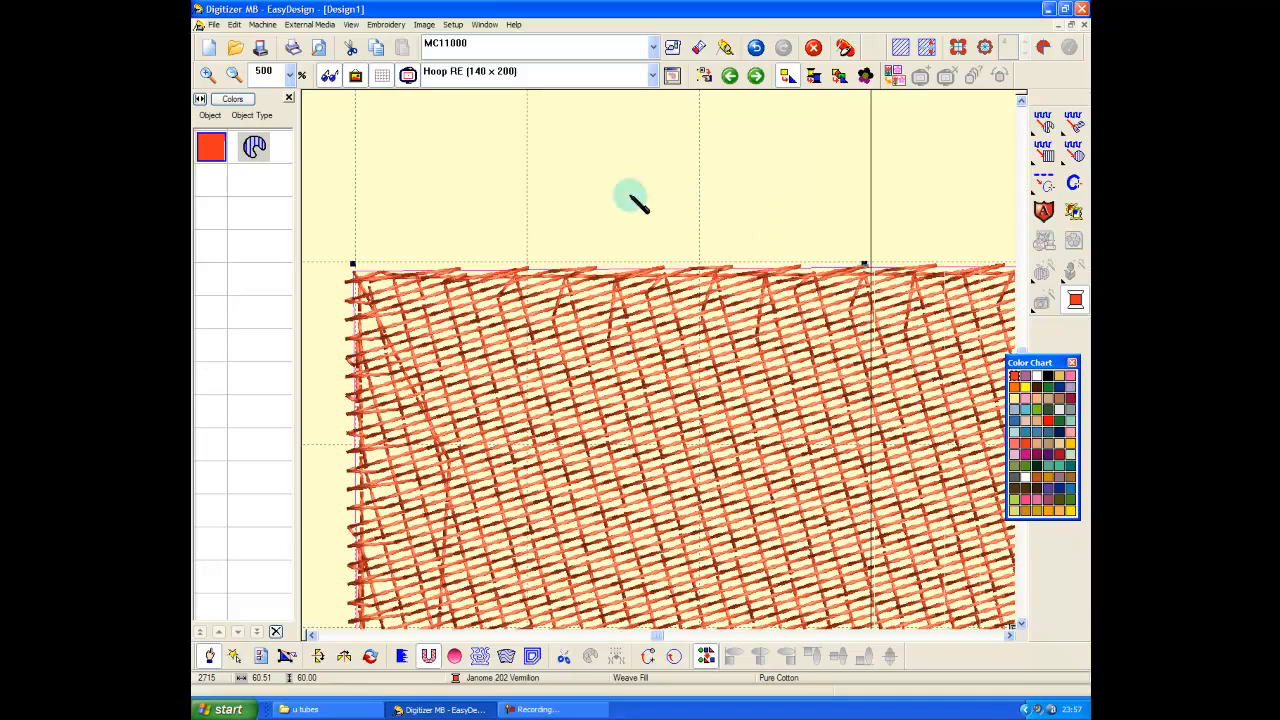
pyautogui.click(233, 73)
pyautogui.moveTo(659, 635); pyautogui.dragTo(667, 636)
pyautogui.scroll(-3, 457, 209)
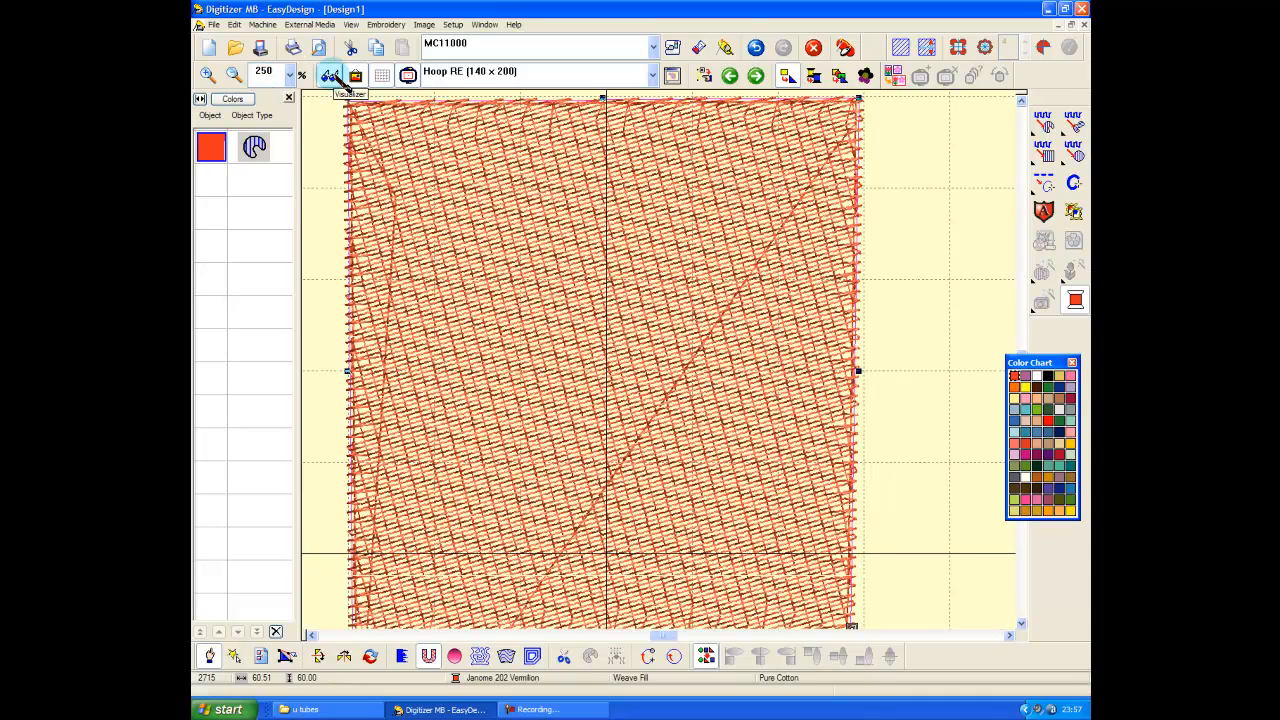
pyautogui.click(331, 77)
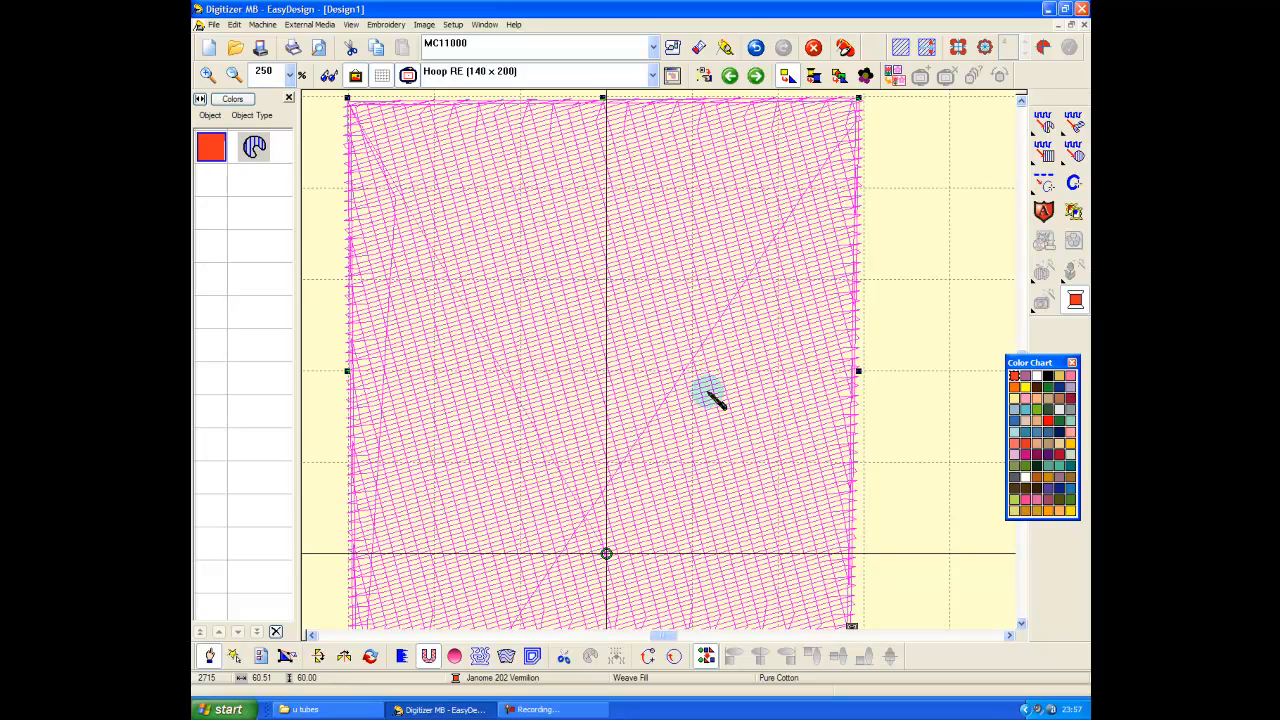
# - Reshape the square's stitch angle, swinging the angle line through diagonal and near-vertical to a nearly horizontal direction
pyautogui.click(287, 657)
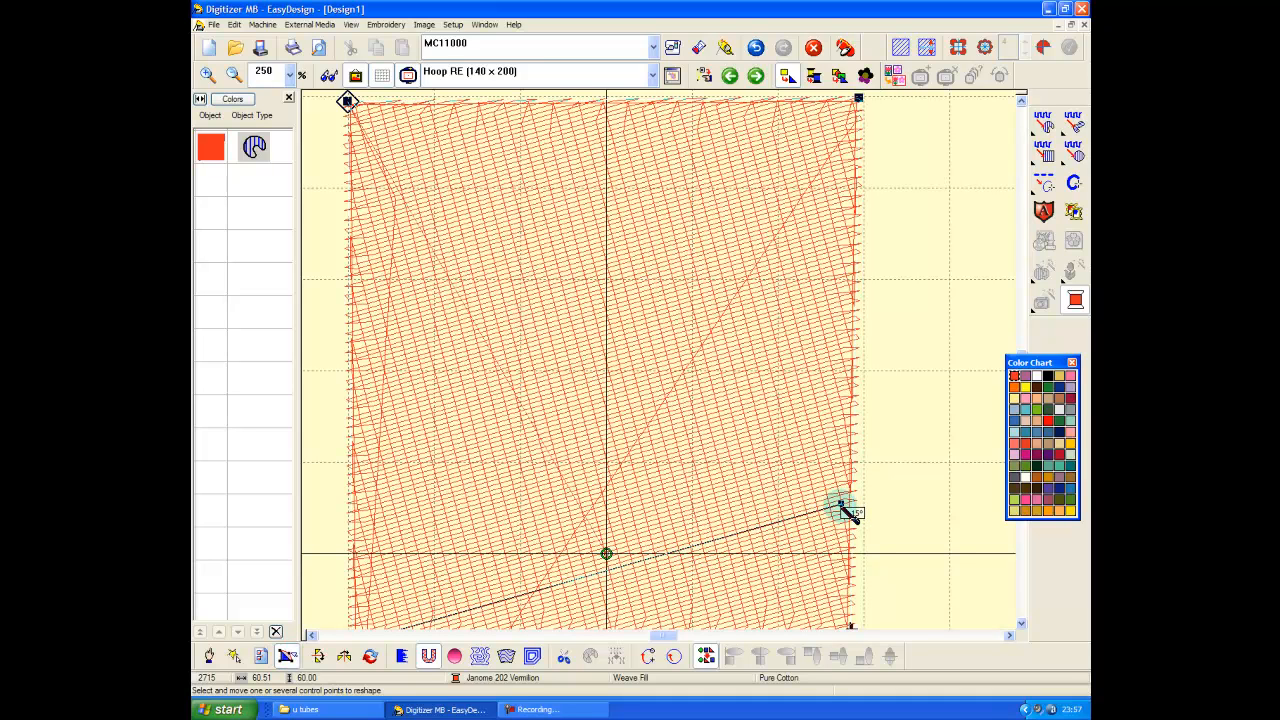
pyautogui.moveTo(841, 505); pyautogui.dragTo(730, 240)
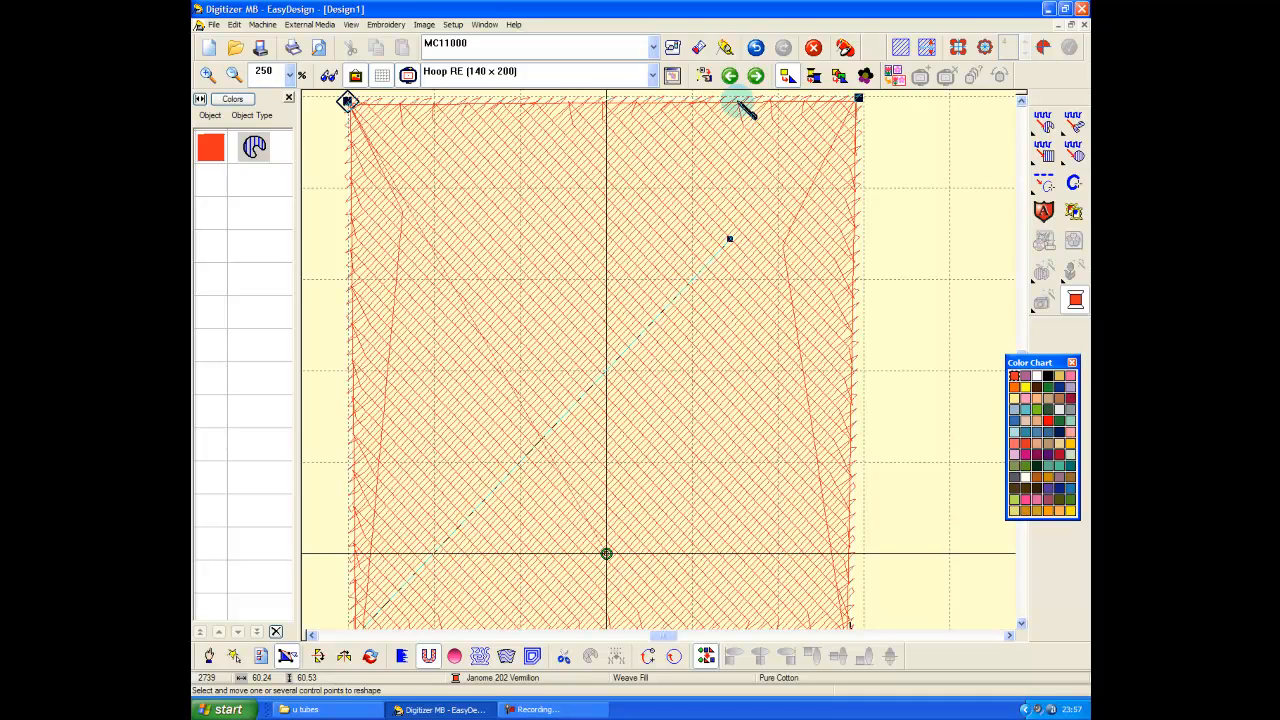
pyautogui.moveTo(735, 245); pyautogui.dragTo(345, 123)
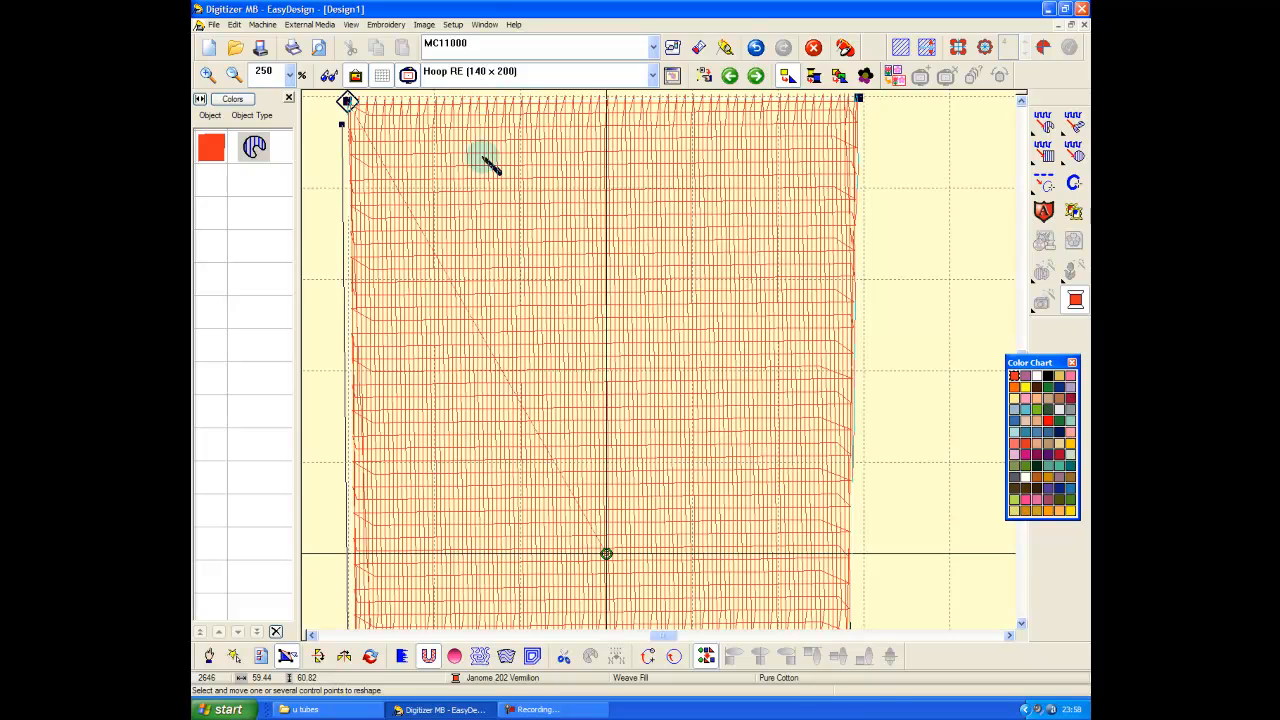
pyautogui.hotkey('shift', 'z')
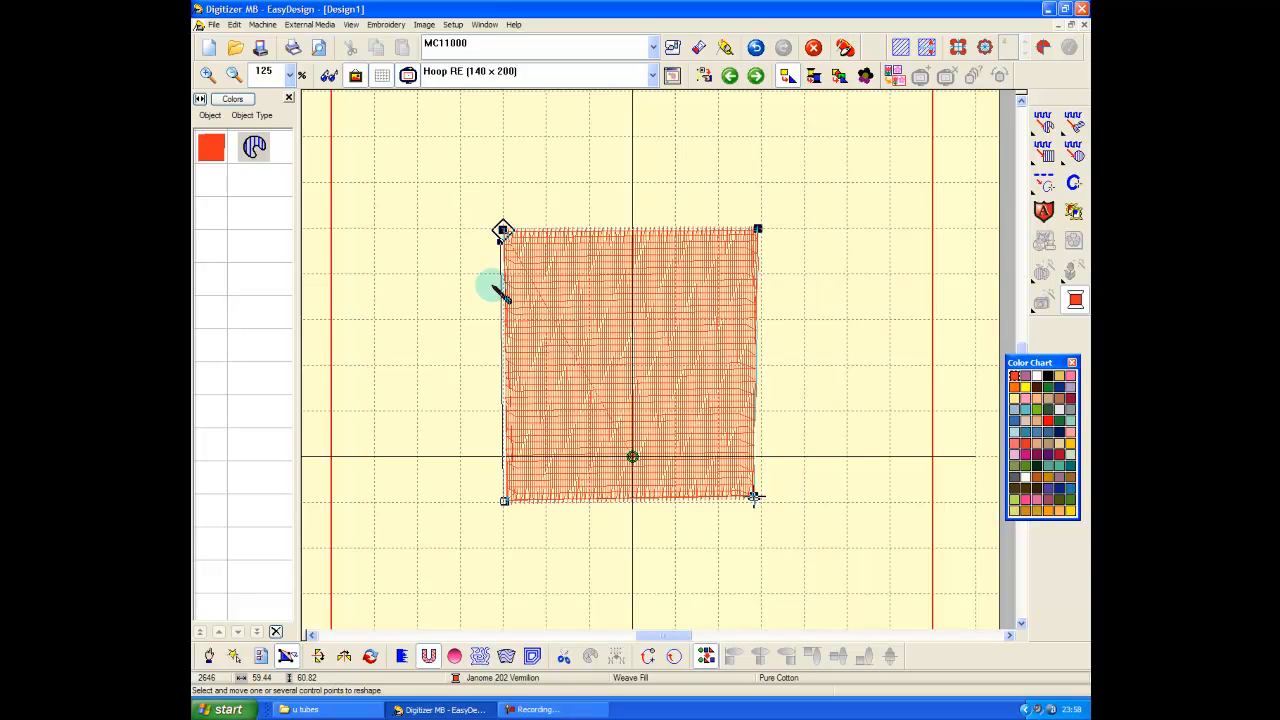
pyautogui.moveTo(500, 243); pyautogui.dragTo(831, 495)
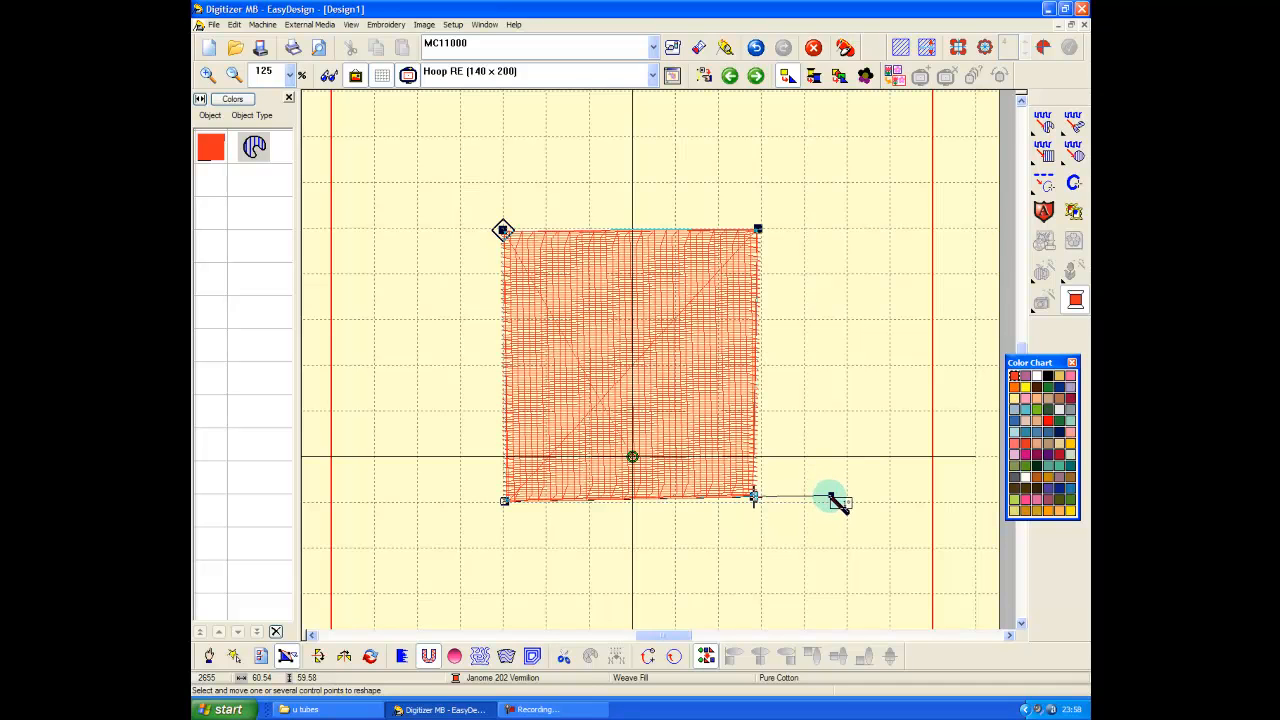
# - Rotate the square's stitch angle line to a diagonal running from the lower-left corner through the upper-right corner
pyautogui.moveTo(829, 497); pyautogui.dragTo(829, 497)
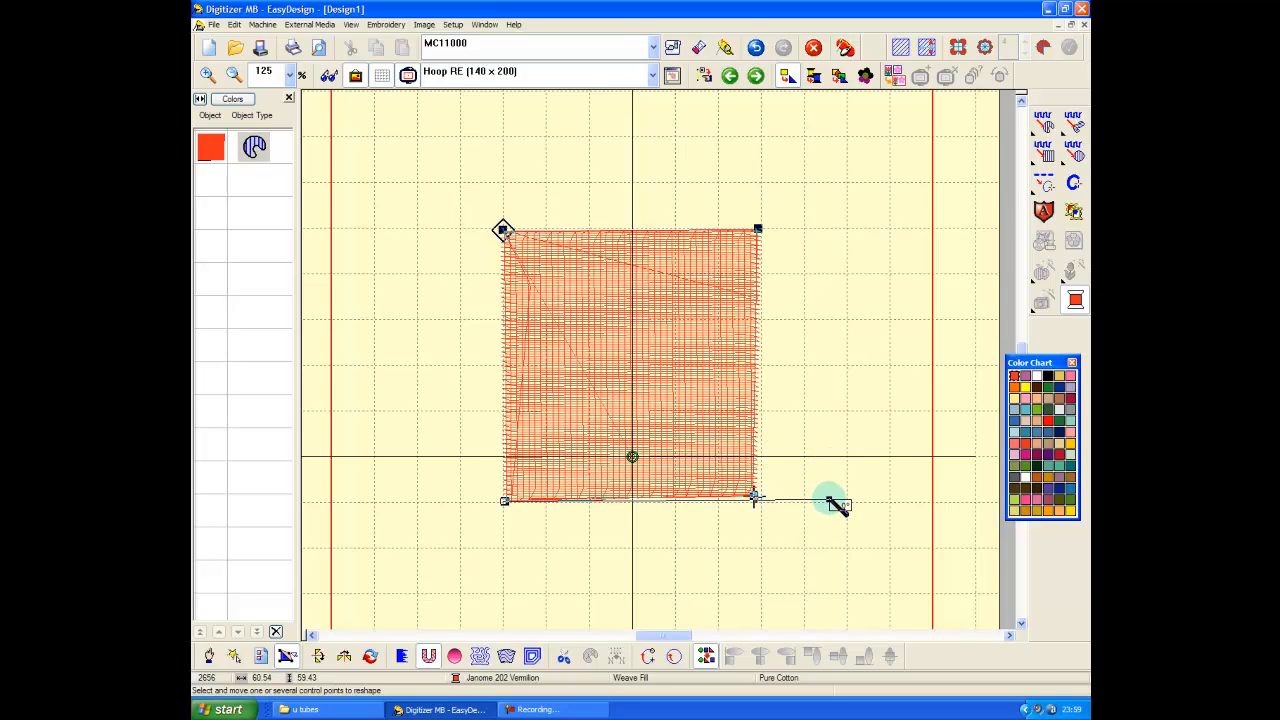
pyautogui.moveTo(838, 505); pyautogui.dragTo(797, 189)
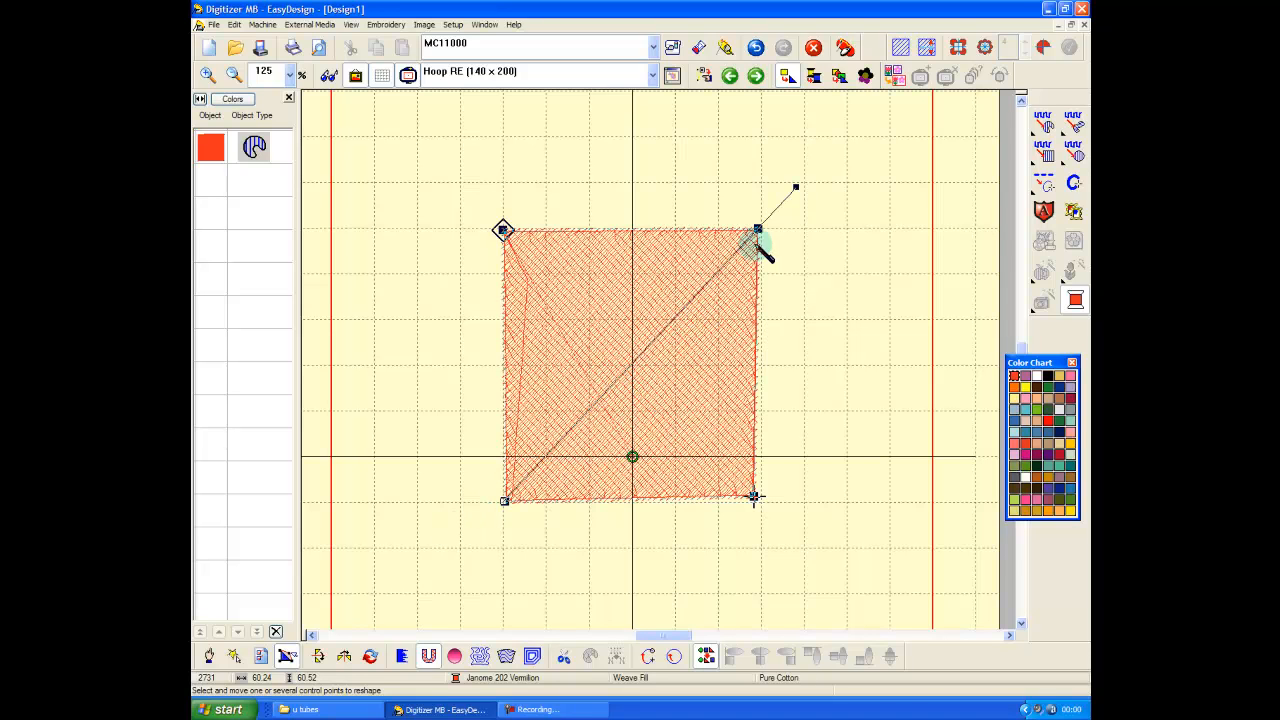
# - Try moving the square's upper-right and lower-left corner points, return them to a near-square outline, and reselect the whole fill object
pyautogui.moveTo(758, 232); pyautogui.dragTo(739, 250)
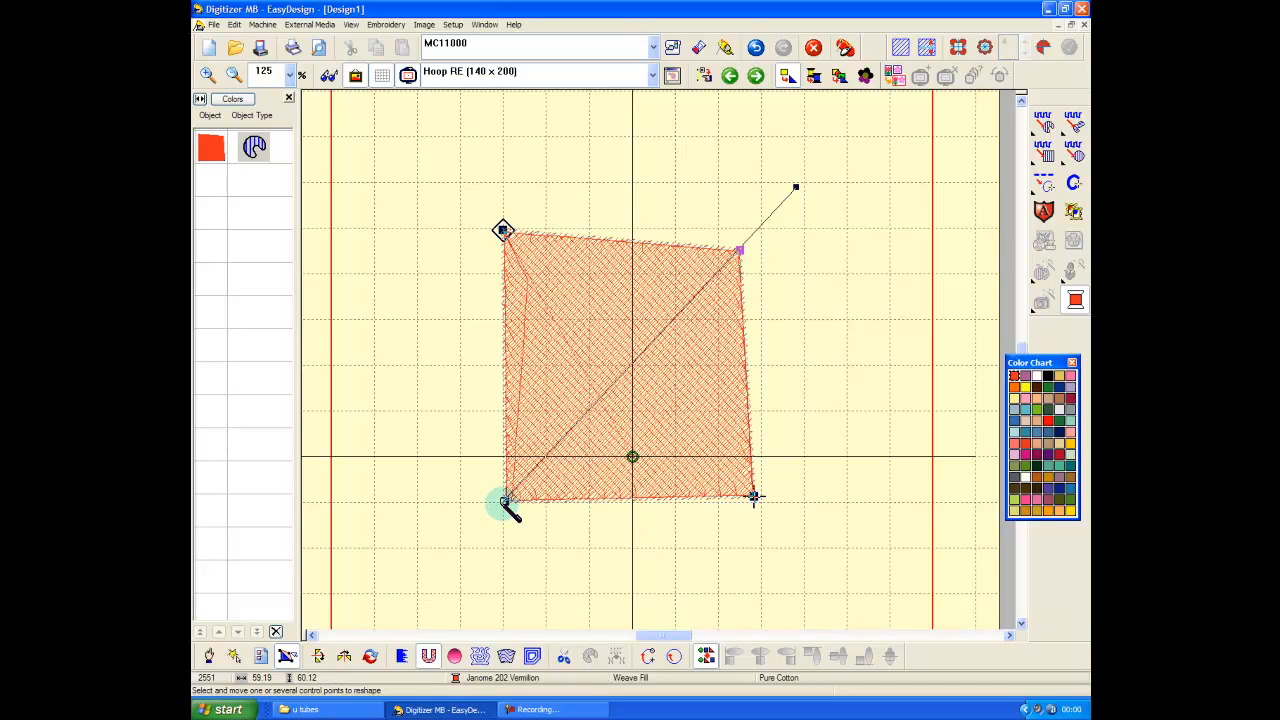
pyautogui.moveTo(503, 502); pyautogui.dragTo(489, 521)
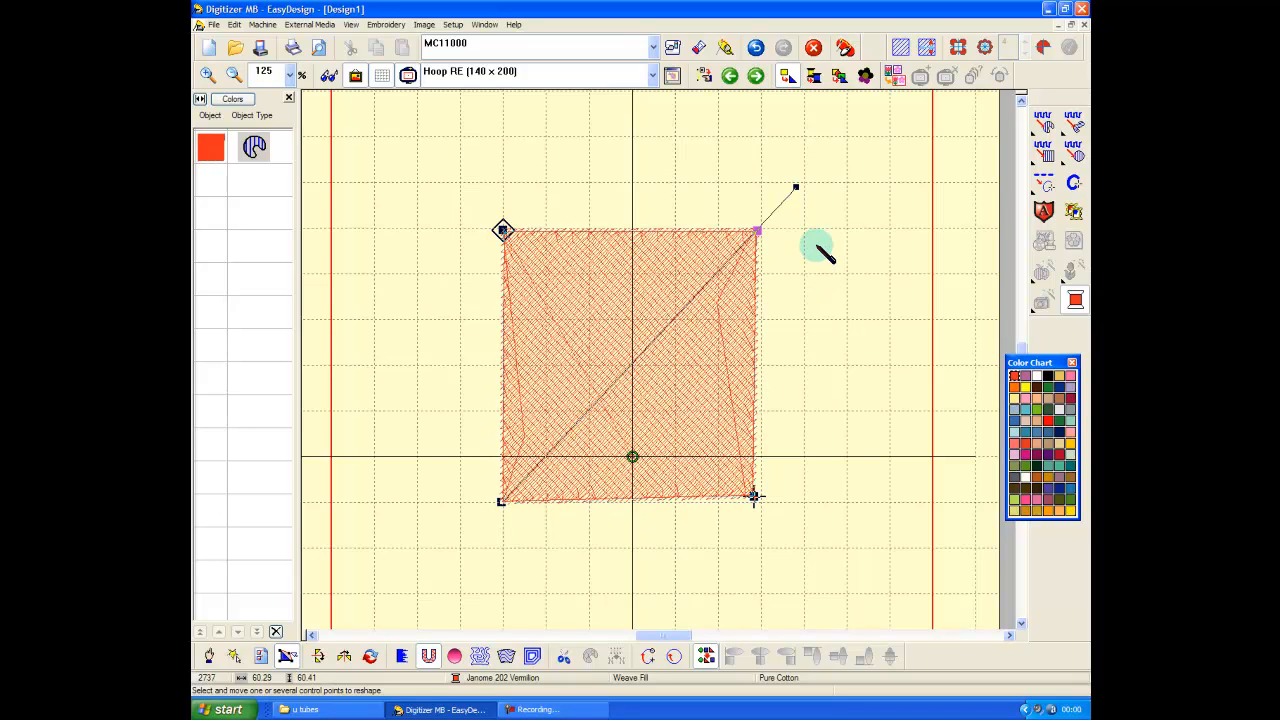
pyautogui.click(820, 250)
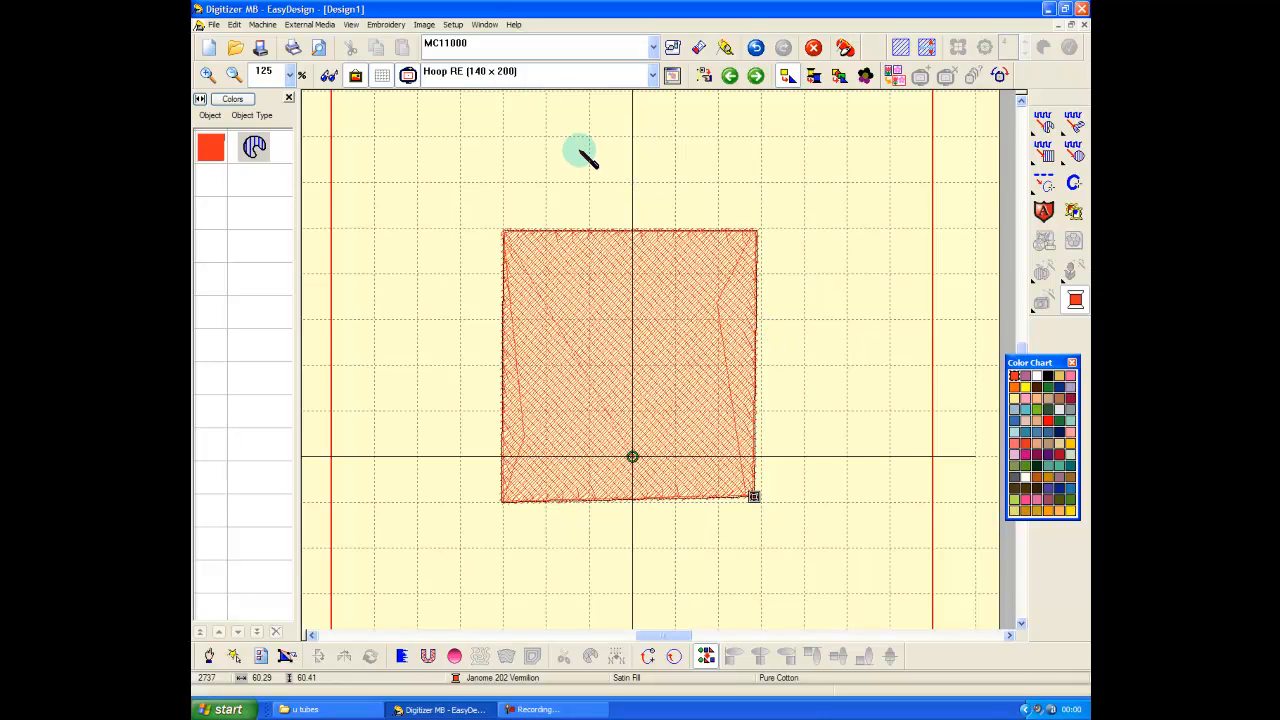
pyautogui.click(212, 150)
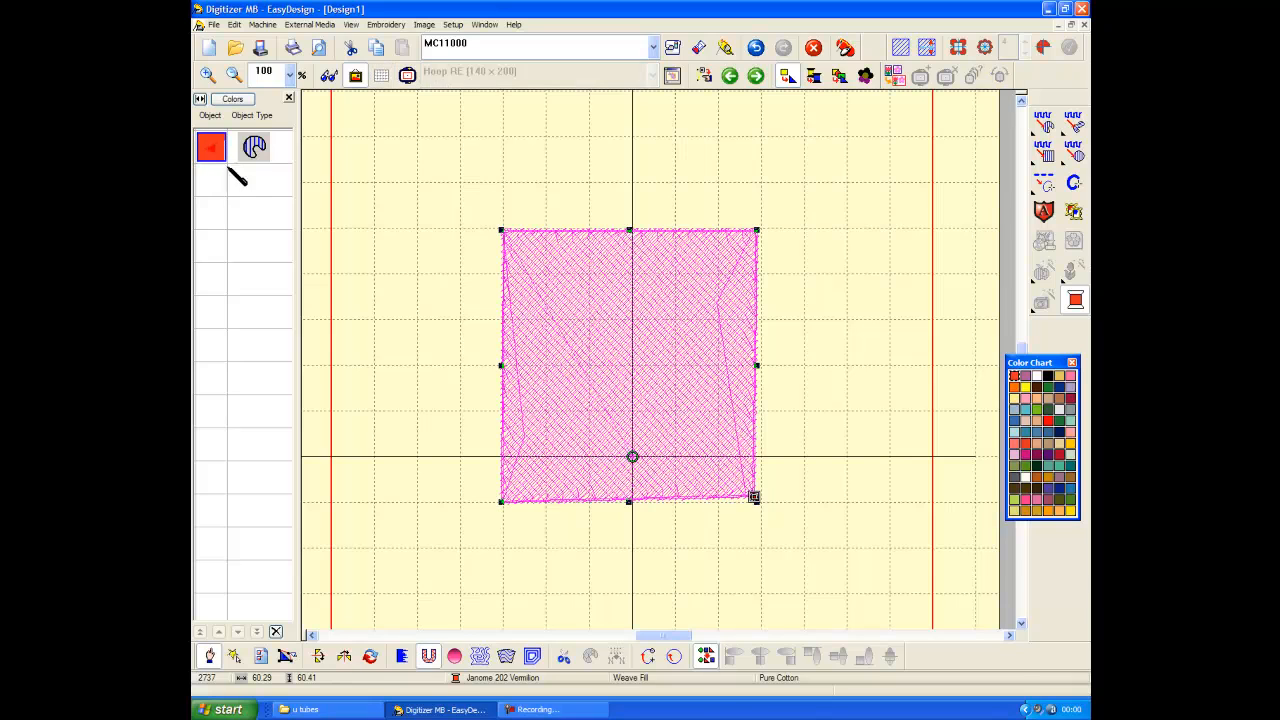